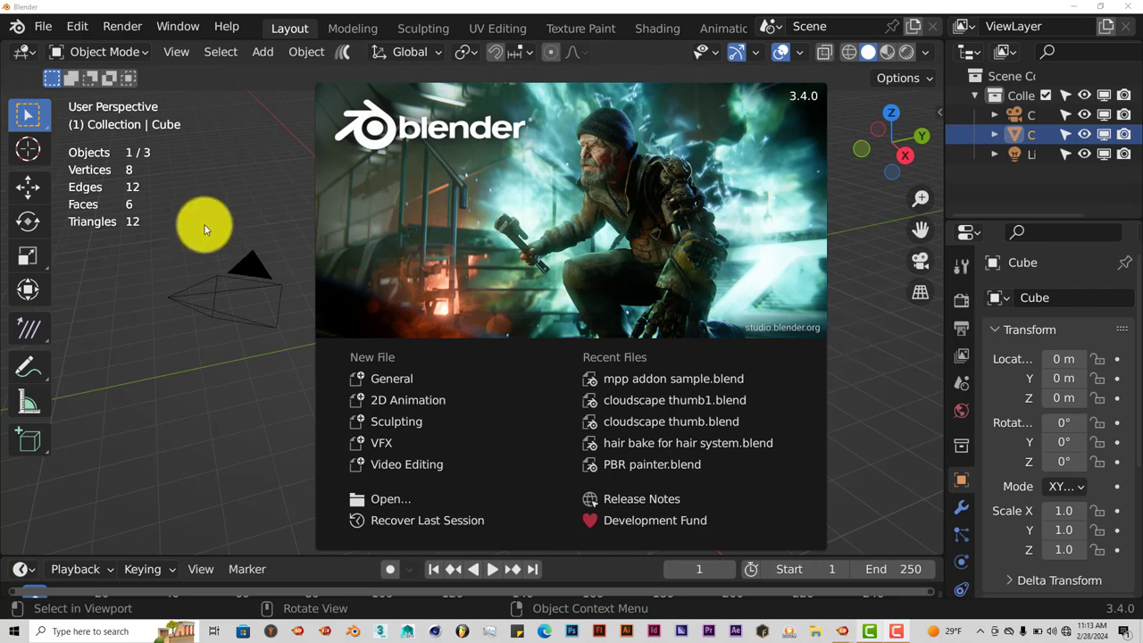
- Dismiss the splash screen and orbit the view around the default cube
{"action": "left_click", "coordinate": [194, 182]}
{"action": "middle_click_drag", "start_coordinate": [466, 366], "coordinate": [438, 358]}
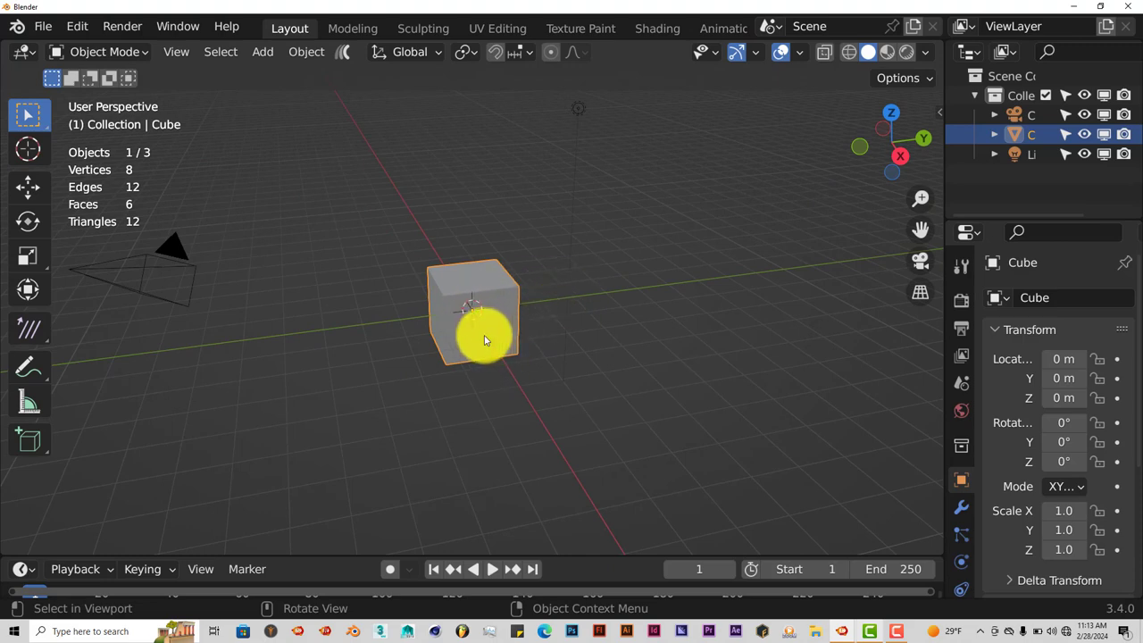
{"action": "mouse_move", "coordinate": [485, 334]}
{"action": "middle_mouse_down"}
{"action": "mouse_move", "coordinate": [469, 312]}
{"action": "mouse_move", "coordinate": [469, 331]}
{"action": "middle_mouse_up"}
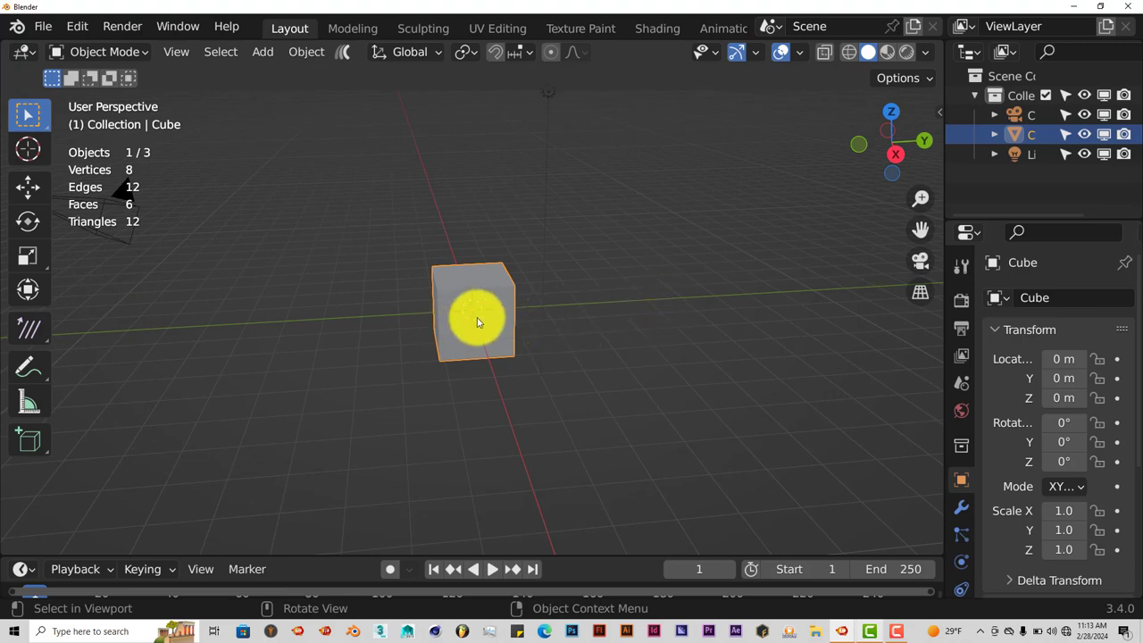
{"action": "middle_click_drag", "start_coordinate": [477, 323], "coordinate": [467, 311]}
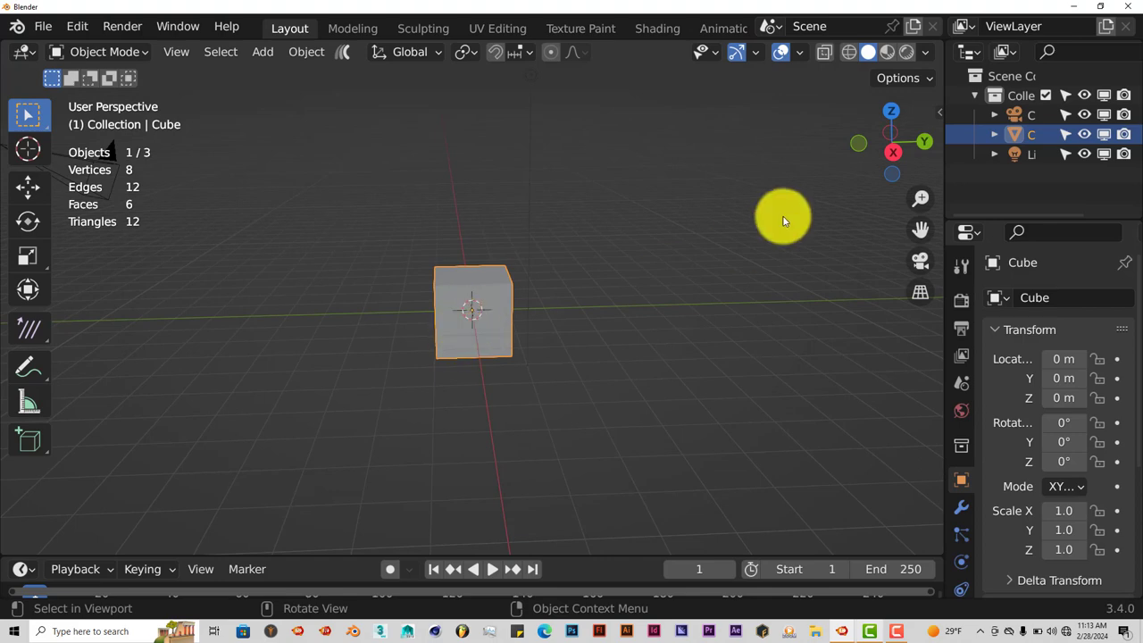
{"action": "middle_click_drag", "start_coordinate": [533, 317], "coordinate": [491, 331]}
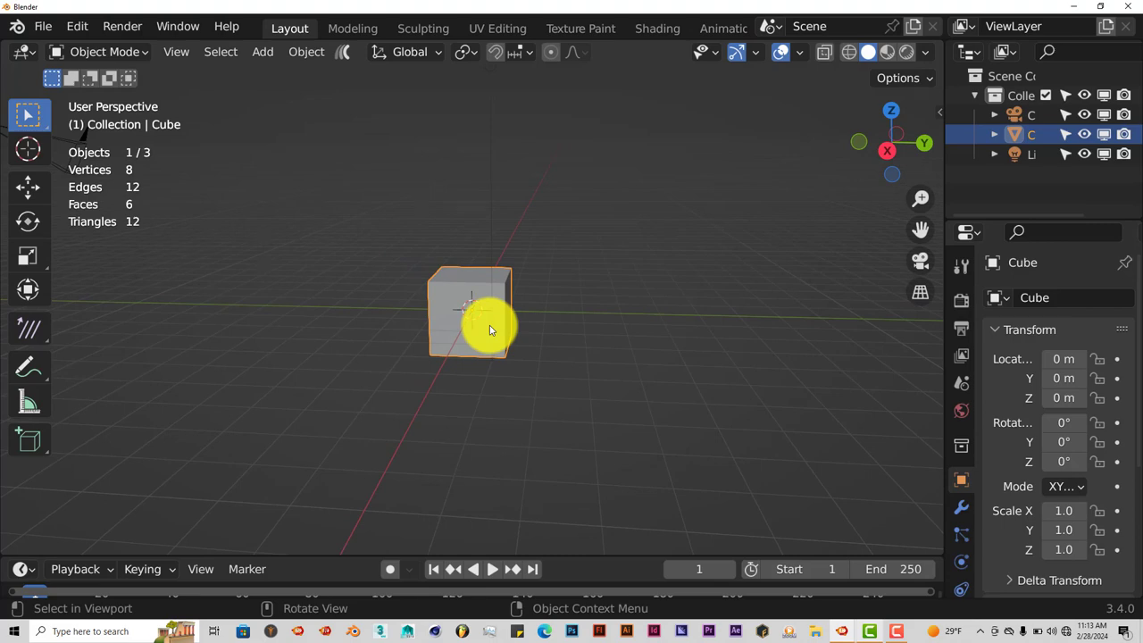
- Add a new mesh cube, Cube.001, and move it along Y to 5.5 beside the original
{"action": "key", "text": "shift+a"}
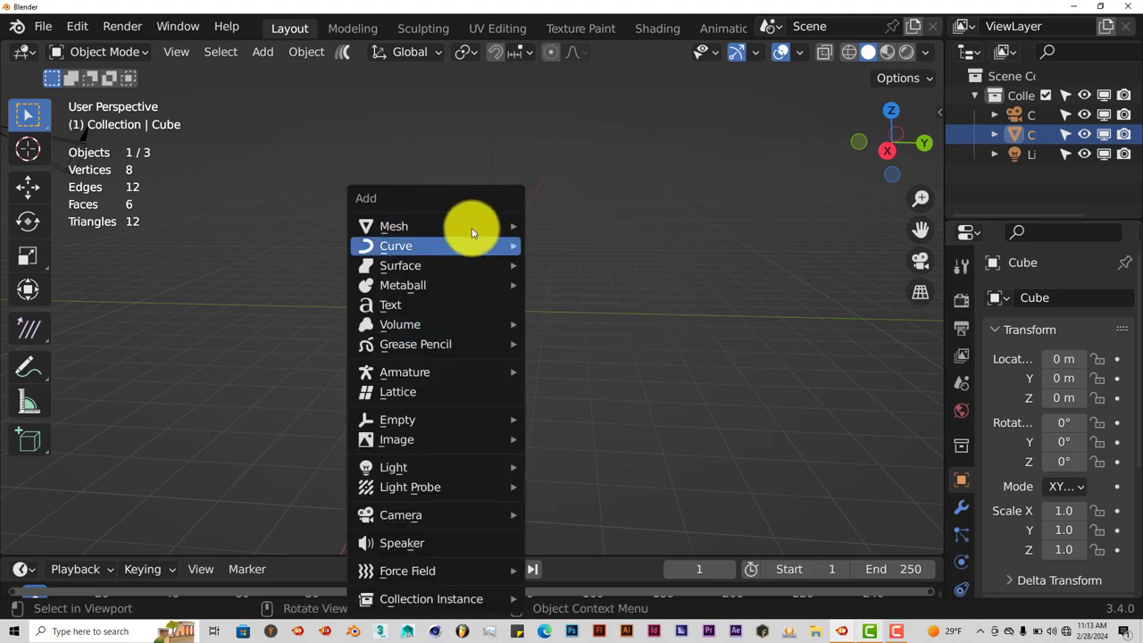
{"action": "mouse_move", "coordinate": [473, 227]}
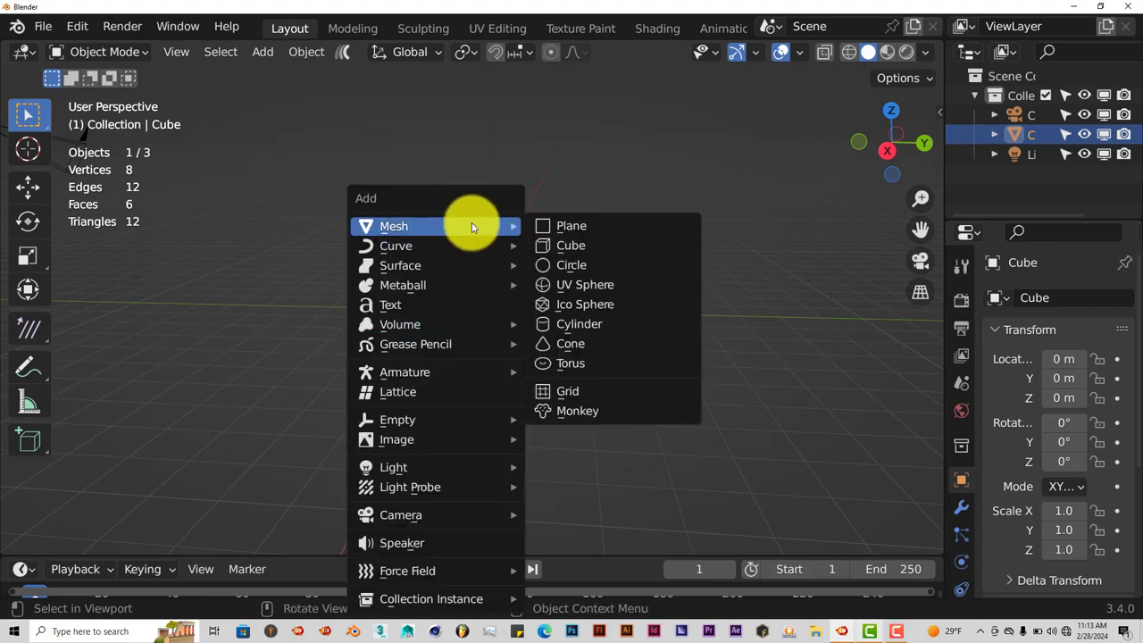
{"action": "left_click", "coordinate": [593, 243]}
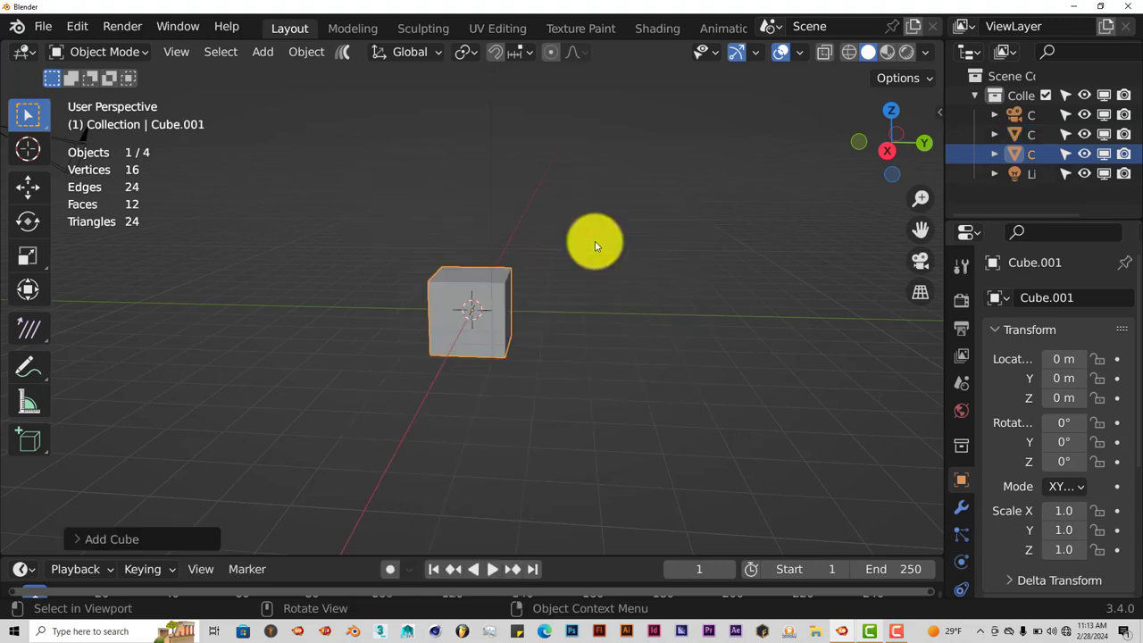
{"action": "left_click", "coordinate": [32, 190]}
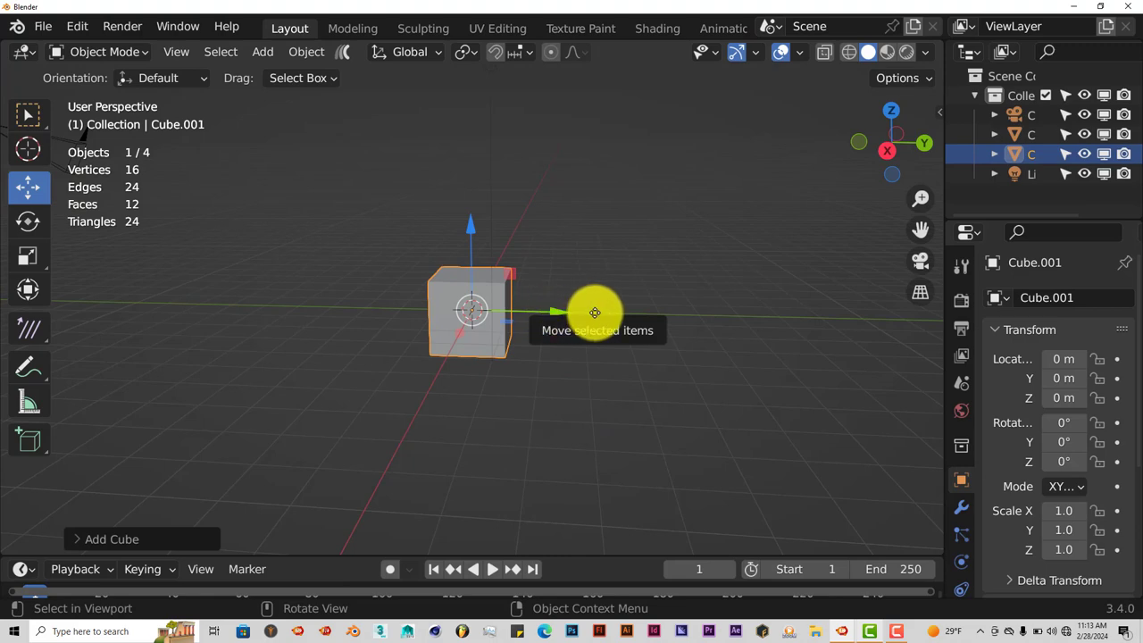
{"action": "left_click_drag", "start_coordinate": [594, 313], "coordinate": [779, 318]}
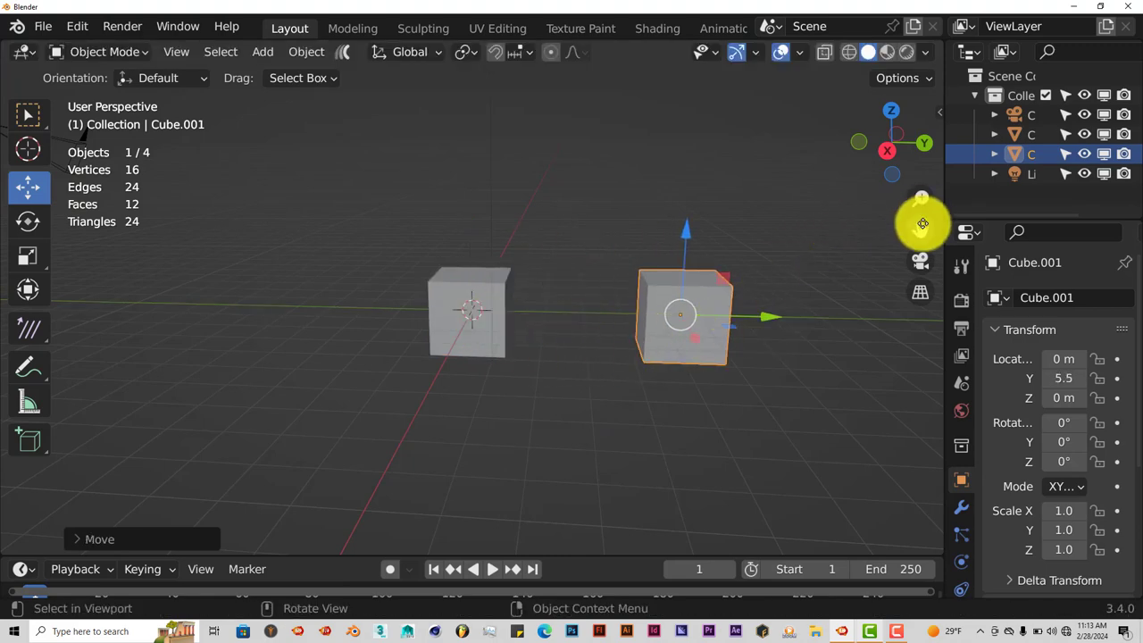
{"action": "left_click_drag", "start_coordinate": [927, 230], "coordinate": [881, 204]}
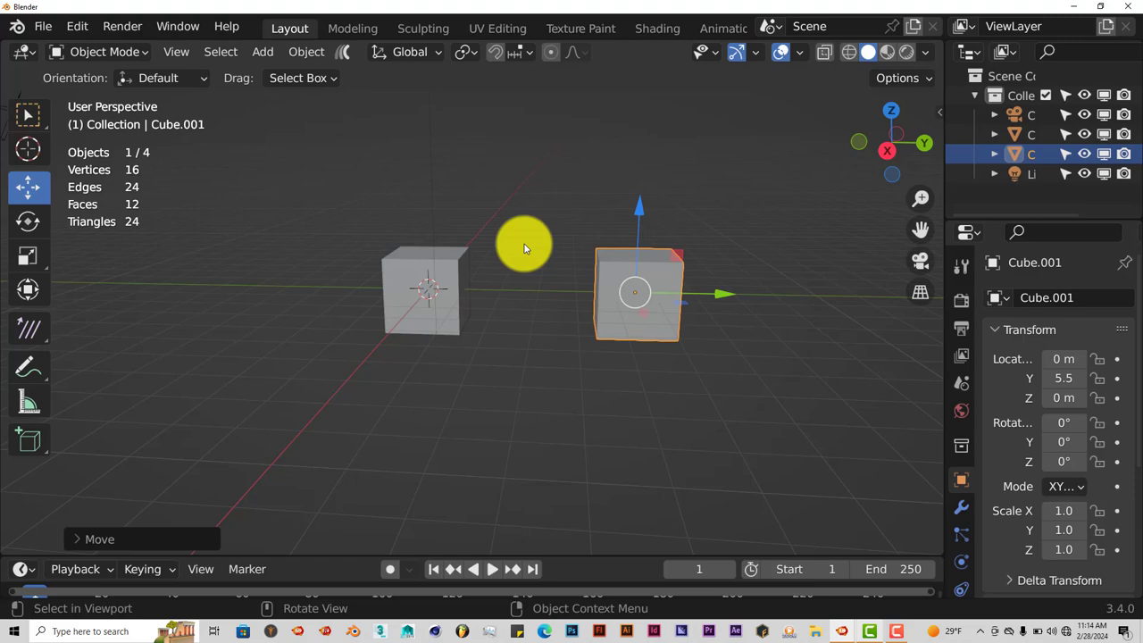
- Switch the viewport to Rendered shading
{"action": "left_click", "coordinate": [906, 53]}
{"action": "middle_click_drag", "start_coordinate": [661, 442], "coordinate": [676, 446]}
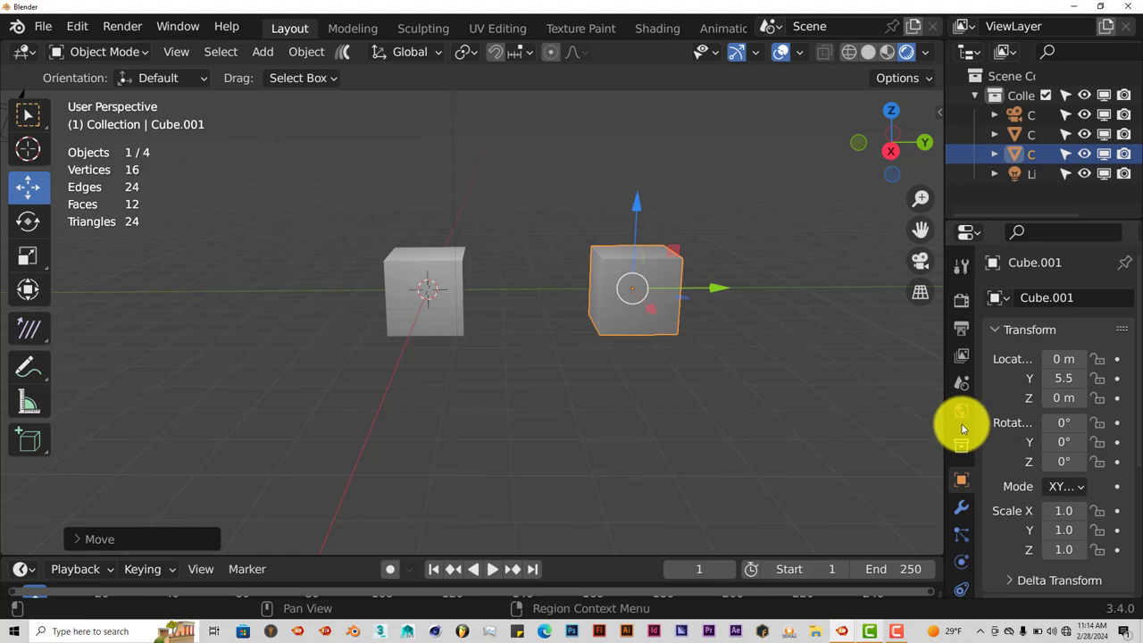
{"action": "scroll", "coordinate": [962, 429], "scroll_direction": "down", "scroll_amount": 3}
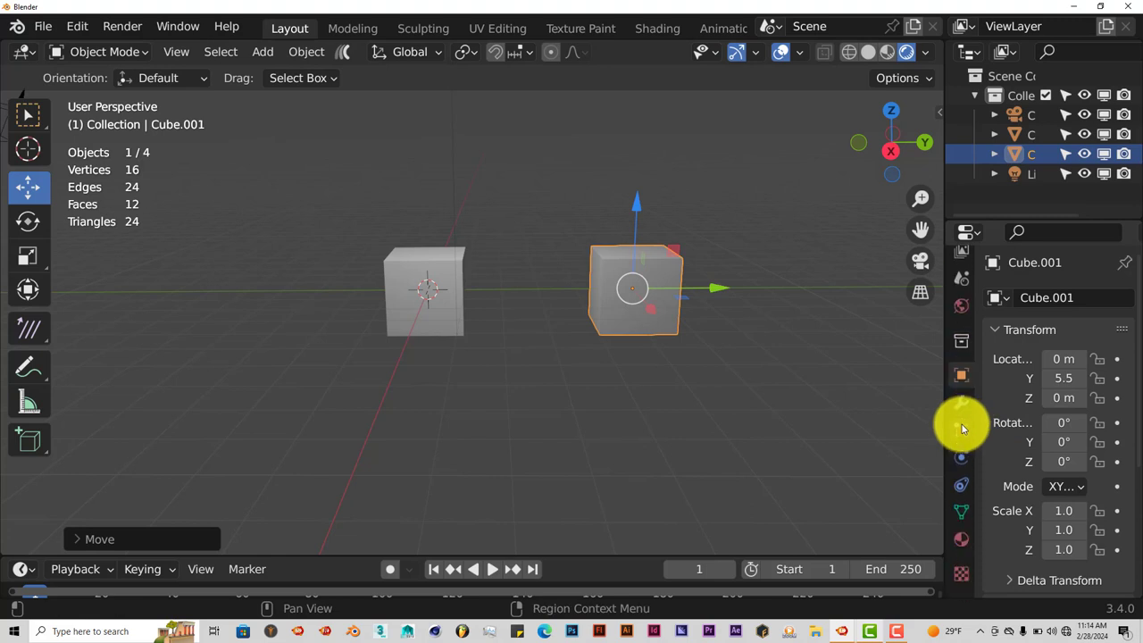
- Give Cube.001 a new material, Material.001, with a red base colour
{"action": "left_click", "coordinate": [960, 540]}
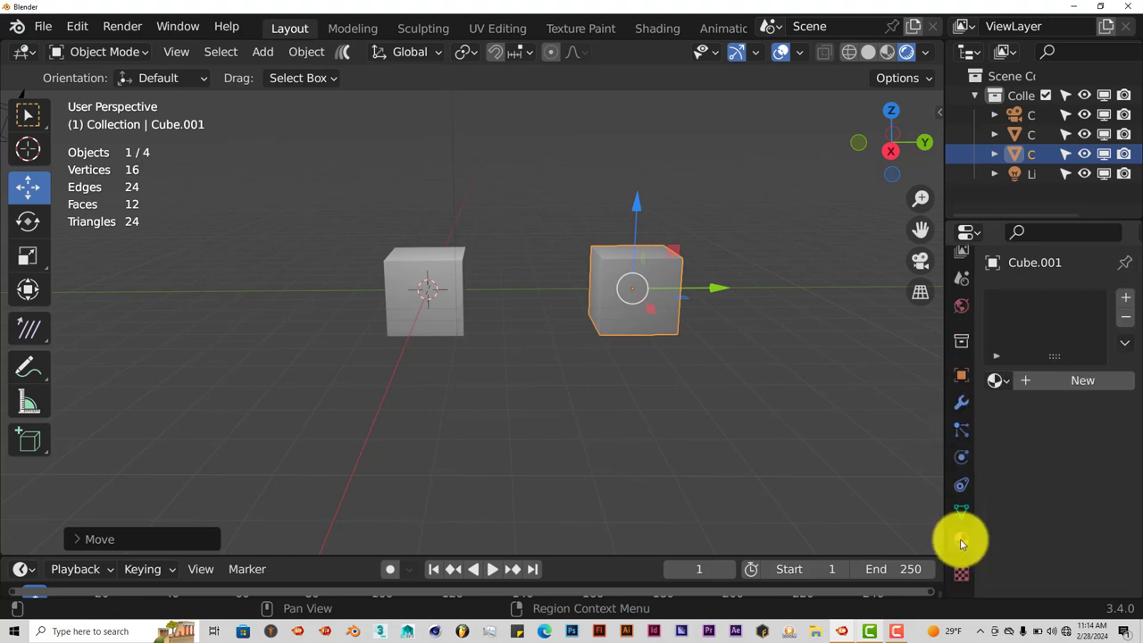
{"action": "left_click", "coordinate": [1044, 382]}
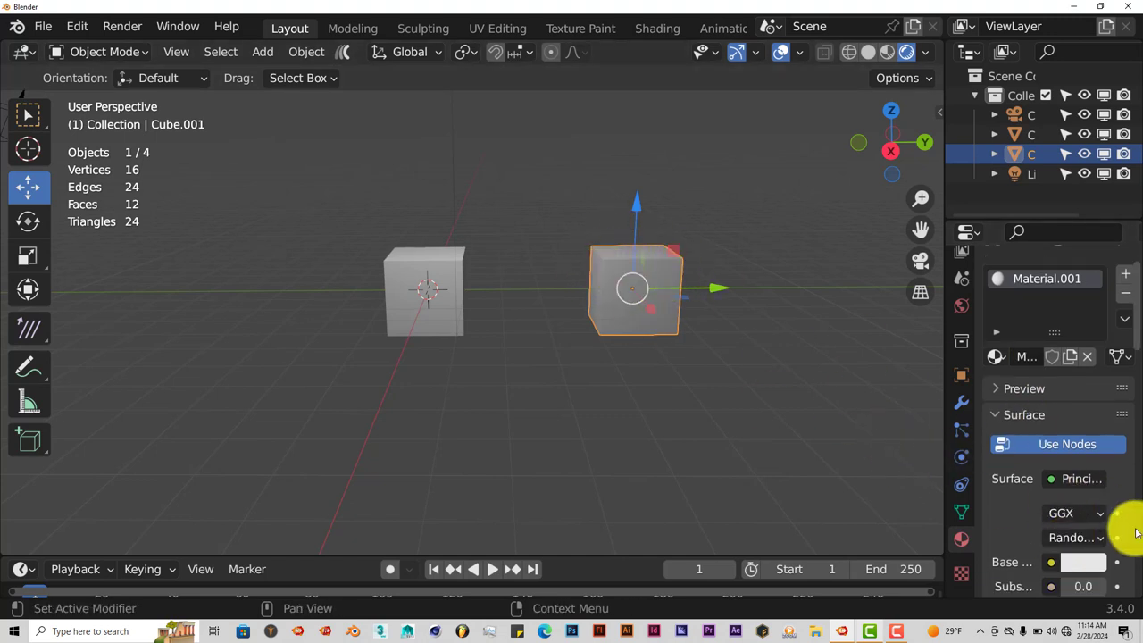
{"action": "scroll", "coordinate": [1083, 563], "scroll_direction": "down", "scroll_amount": 1}
{"action": "left_click", "coordinate": [1083, 563]}
{"action": "left_click_drag", "start_coordinate": [1006, 416], "coordinate": [927, 406]}
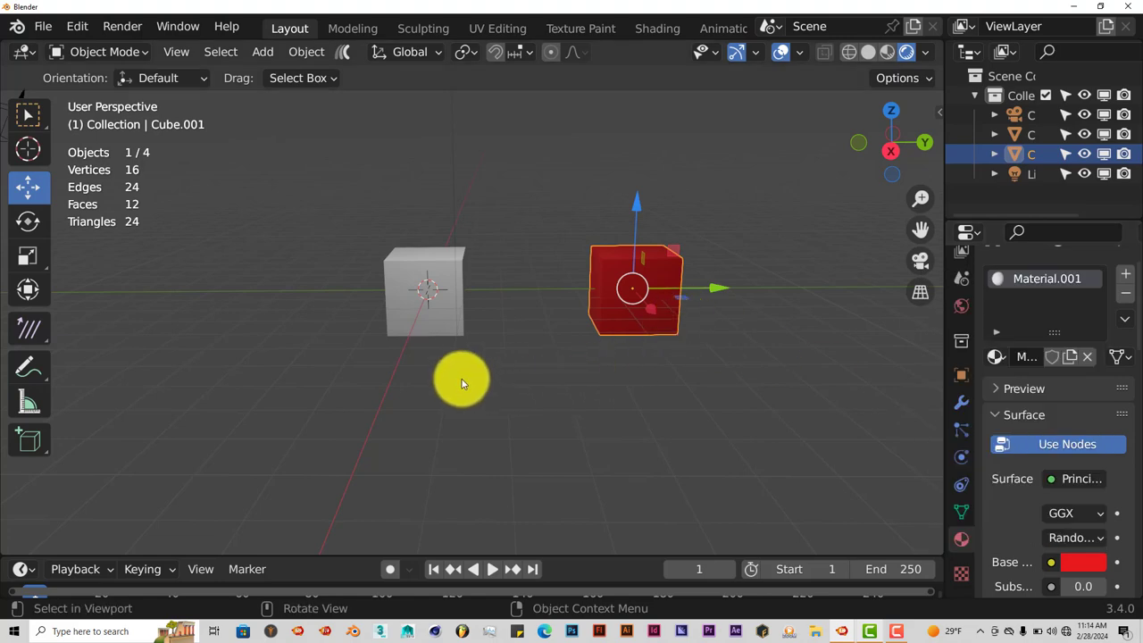
{"action": "left_click", "coordinate": [399, 278]}
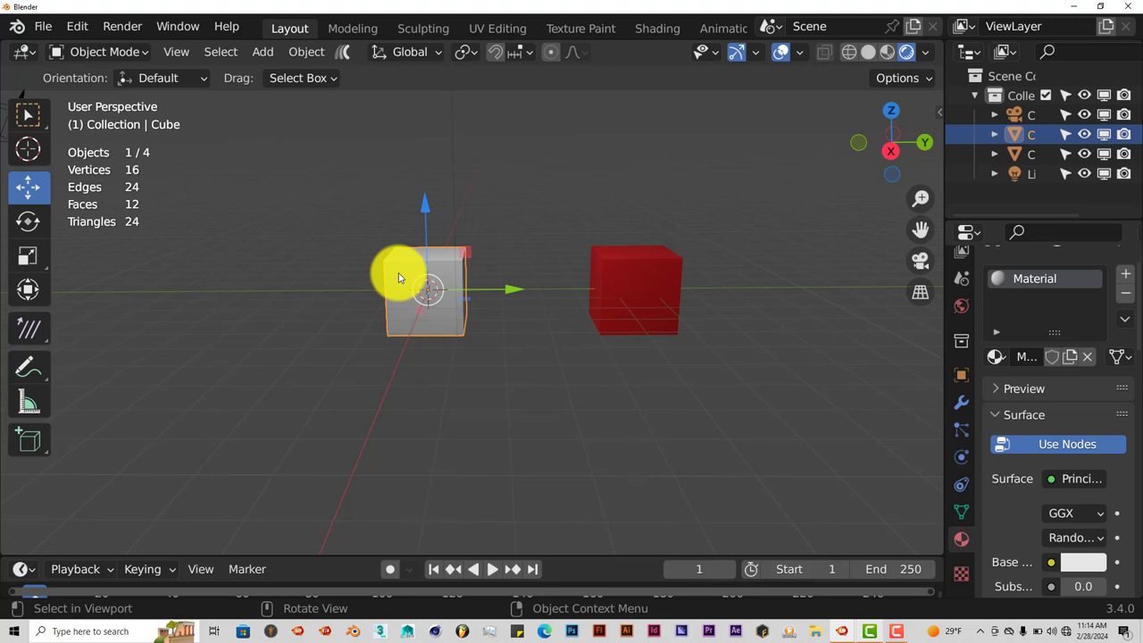
- Select both cubes and use Ctrl+L Link Materials so the grey cube shares the red Material.001
{"action": "key", "text": "shift"}
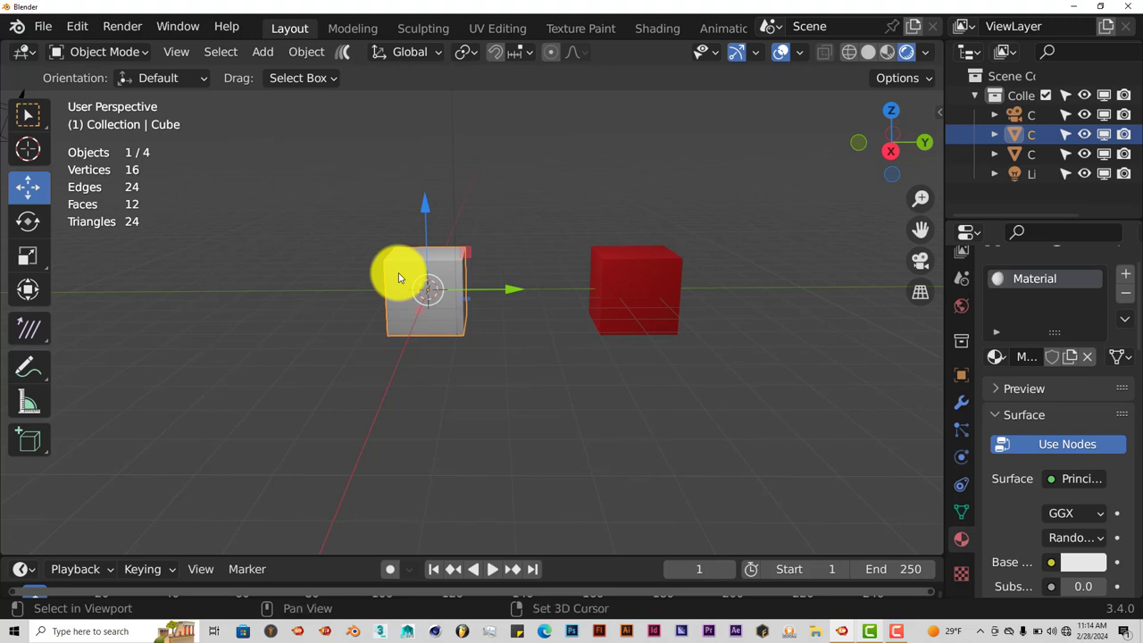
{"action": "left_click", "coordinate": [626, 281], "text": "shift"}
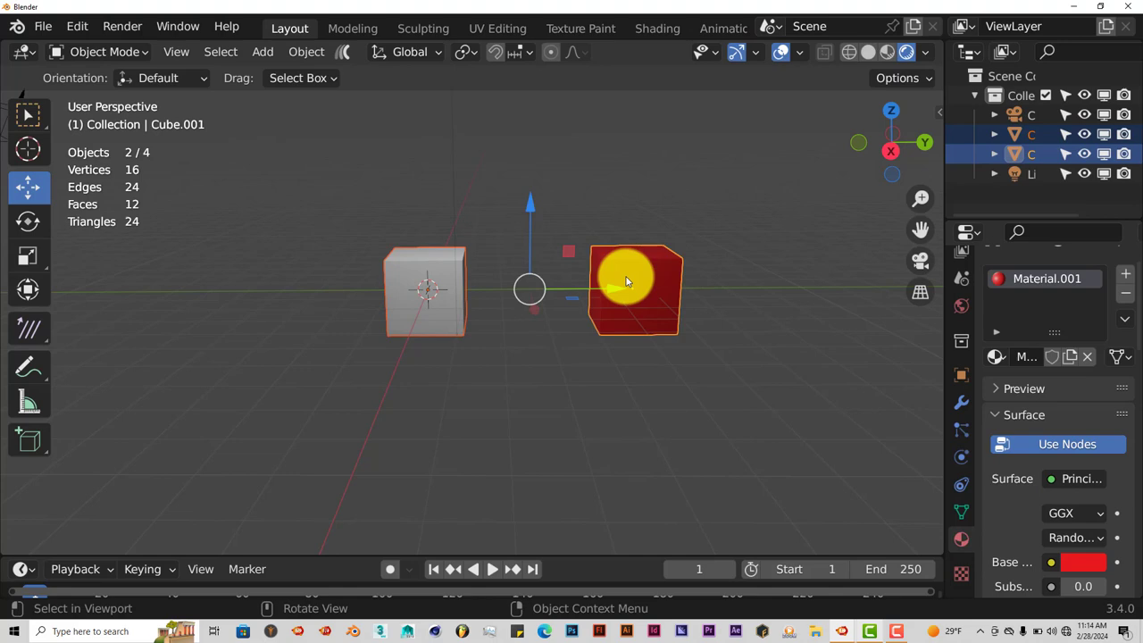
{"action": "key", "text": "ctrl+l"}
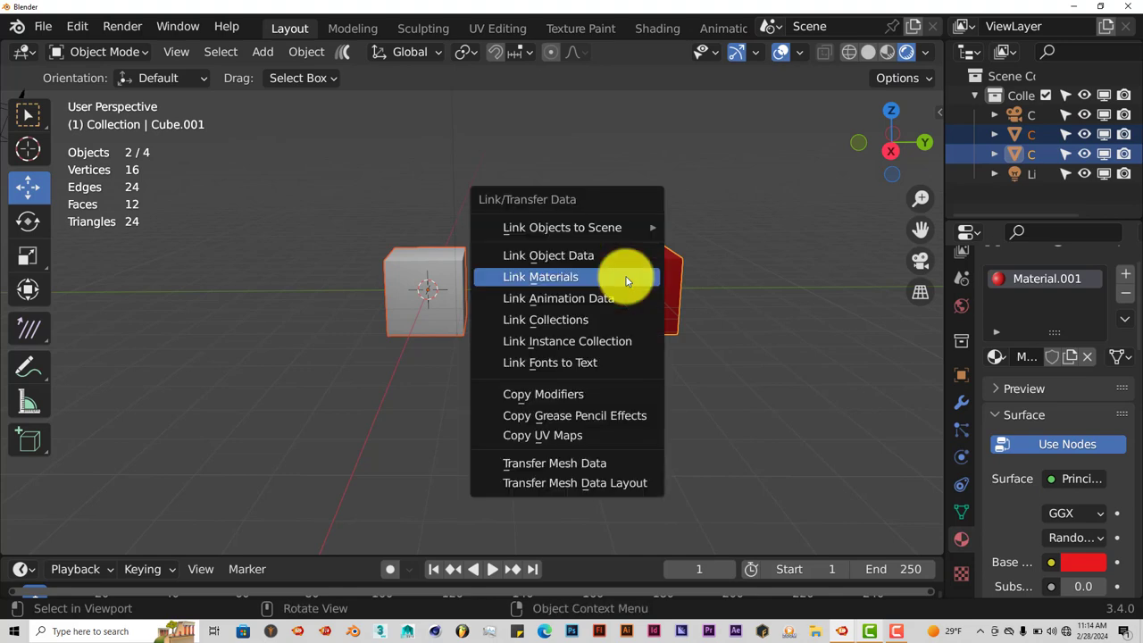
{"action": "left_click", "coordinate": [626, 281]}
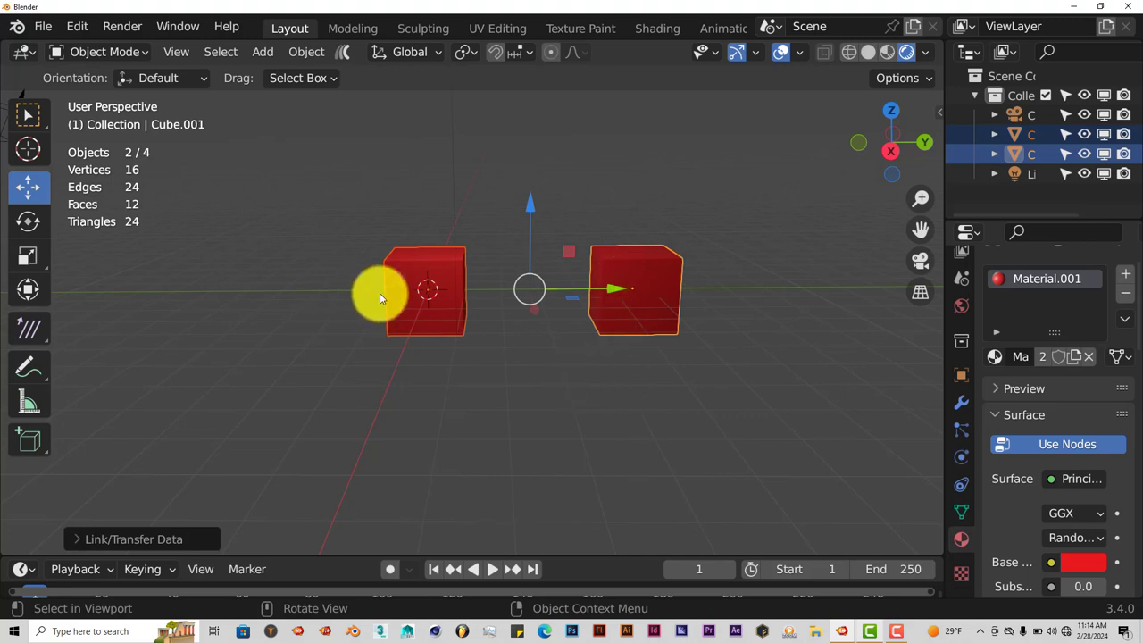
{"action": "middle_click_drag", "start_coordinate": [541, 372], "coordinate": [559, 384]}
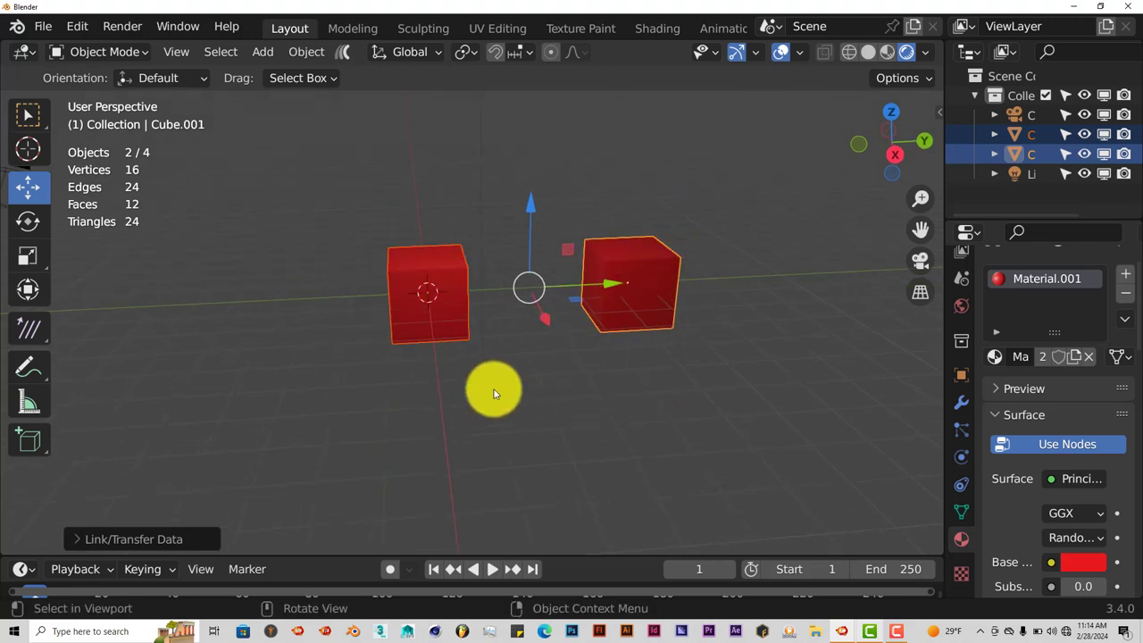
{"action": "middle_click_drag", "start_coordinate": [492, 385], "coordinate": [479, 383]}
- Start a new General file, discarding the unsaved red-cube scene
{"action": "left_click", "coordinate": [42, 25]}
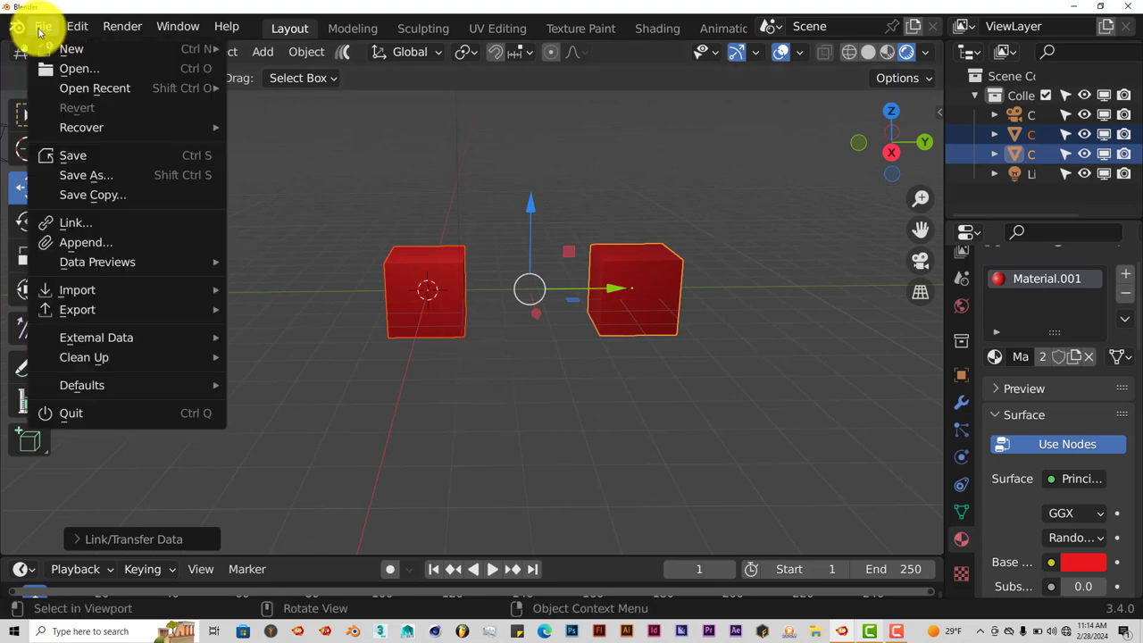
{"action": "mouse_move", "coordinate": [109, 46]}
{"action": "left_click", "coordinate": [263, 46]}
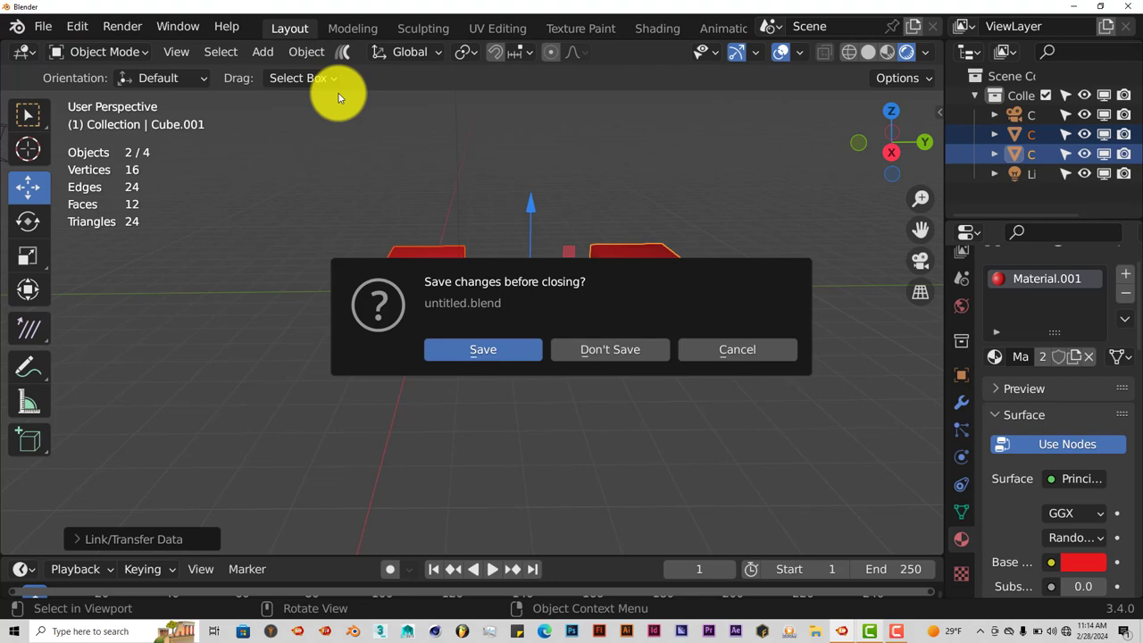
{"action": "left_click", "coordinate": [633, 348]}
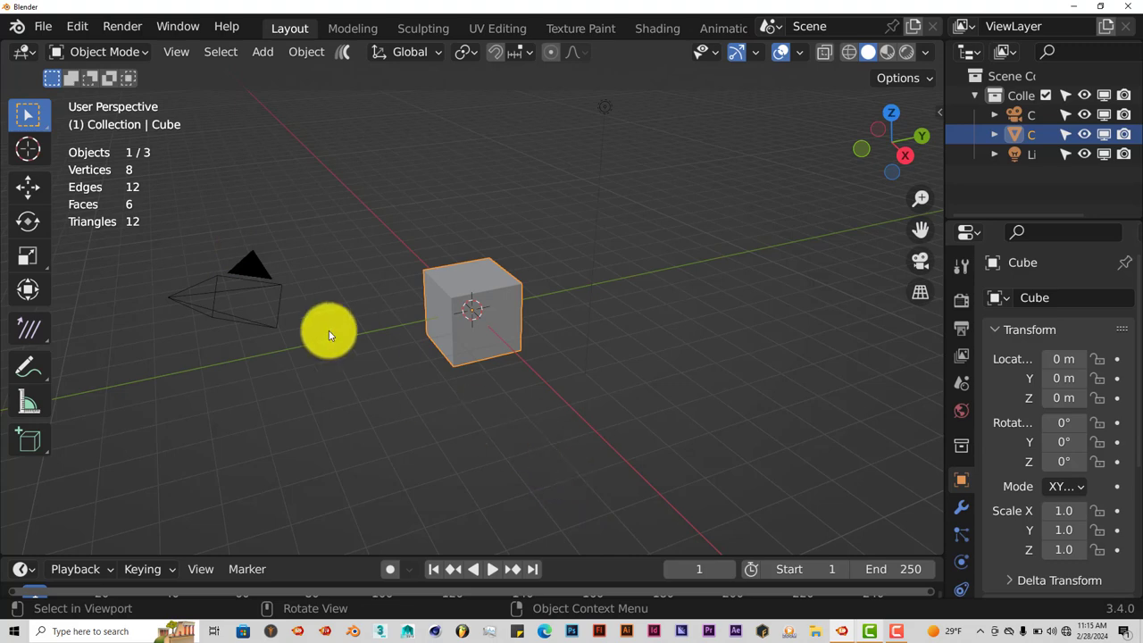
- Open the Add-ons preferences and filter the add-on list by 'mpp'
{"action": "left_click", "coordinate": [76, 26]}
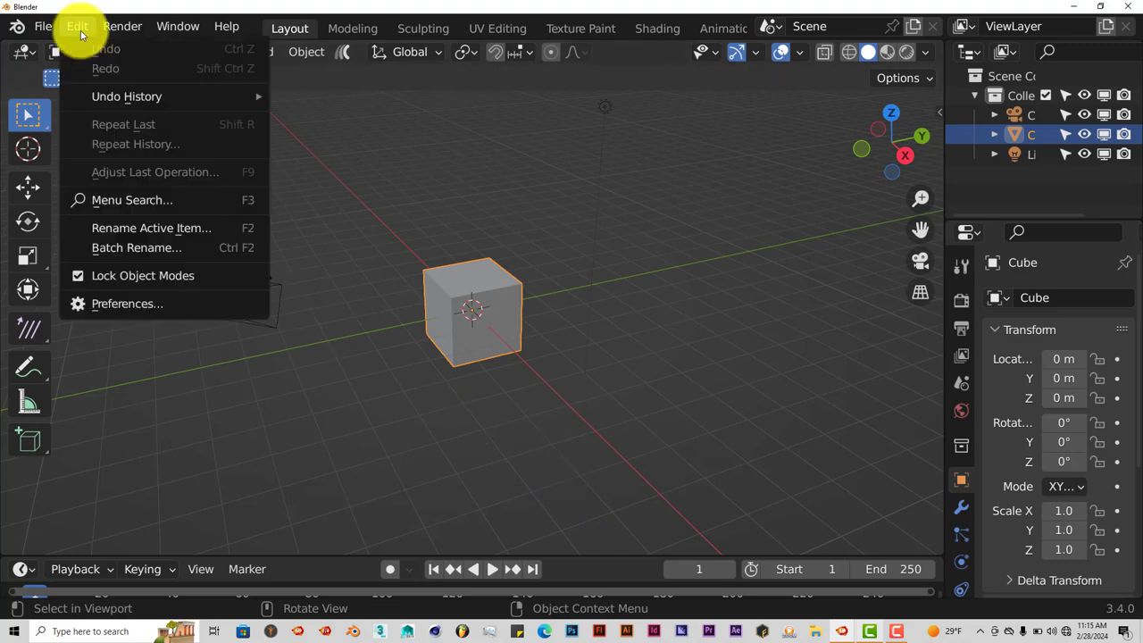
{"action": "left_click", "coordinate": [183, 305]}
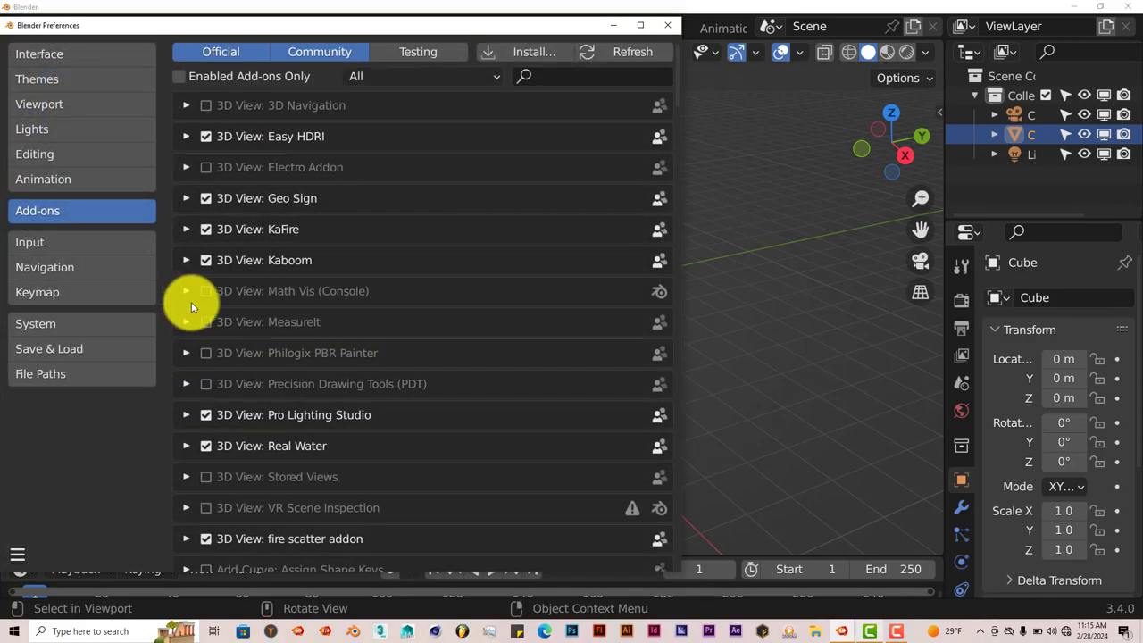
{"action": "left_click", "coordinate": [521, 58]}
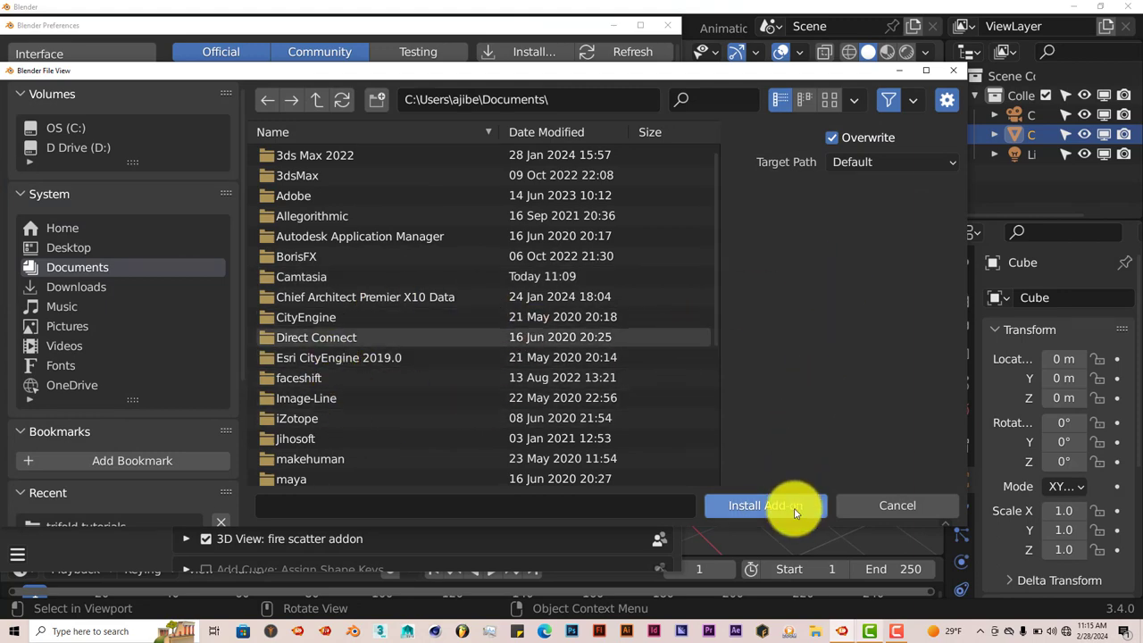
{"action": "left_click", "coordinate": [953, 69]}
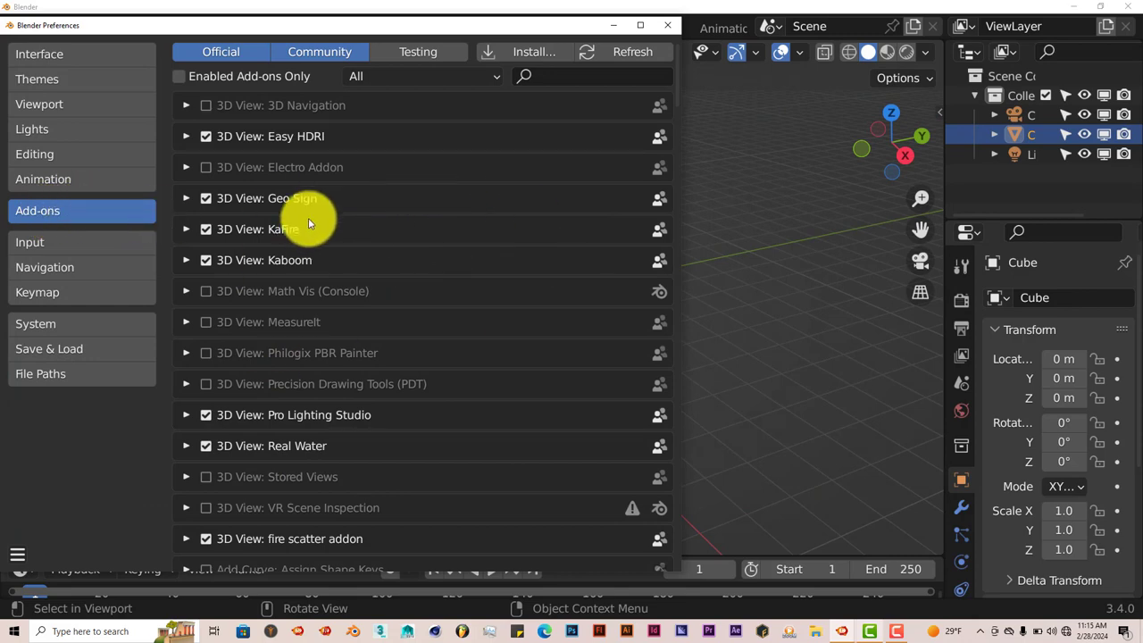
{"action": "left_click", "coordinate": [550, 78]}
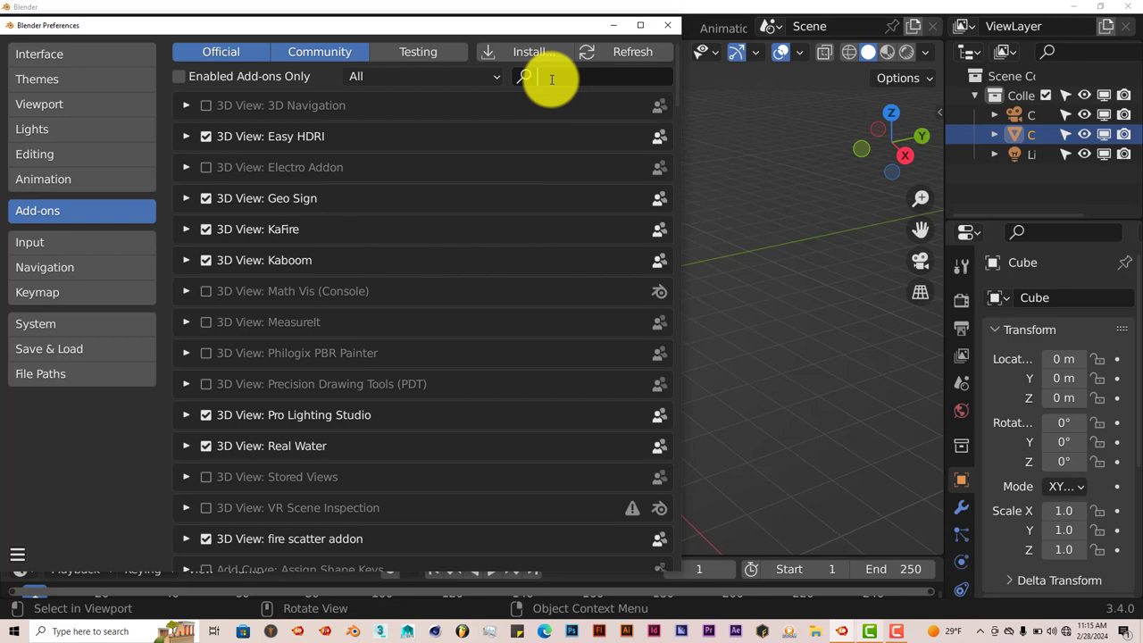
{"action": "type", "text": "mpp"}
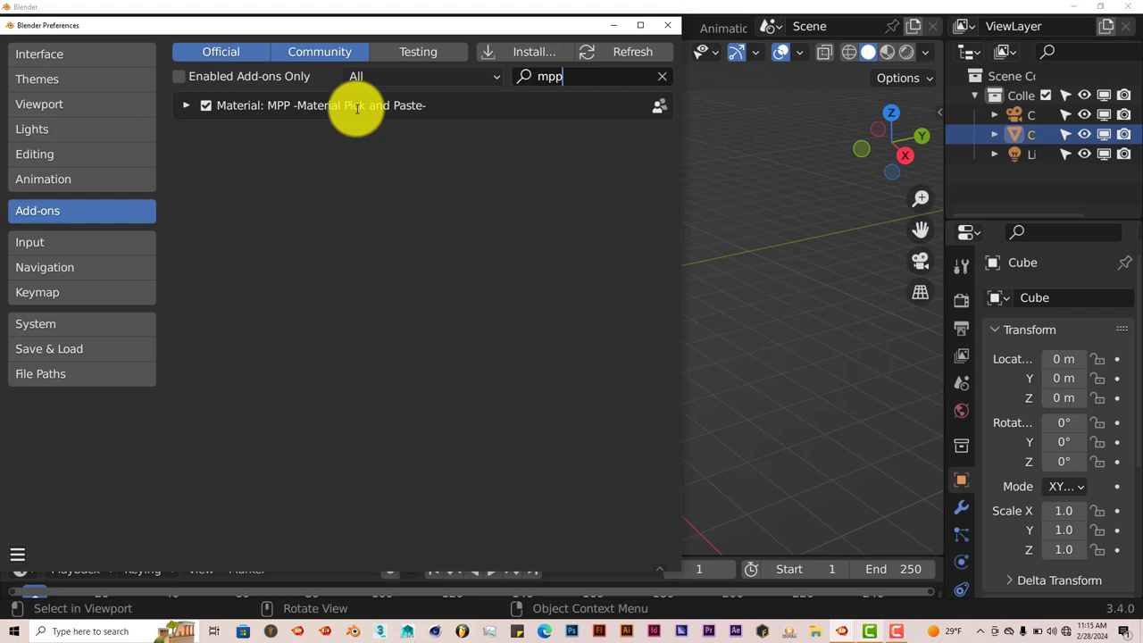
- Expand the MPP Material Pick and Paste add-on to review its keymaps, then close Preferences
{"action": "left_click", "coordinate": [186, 105]}
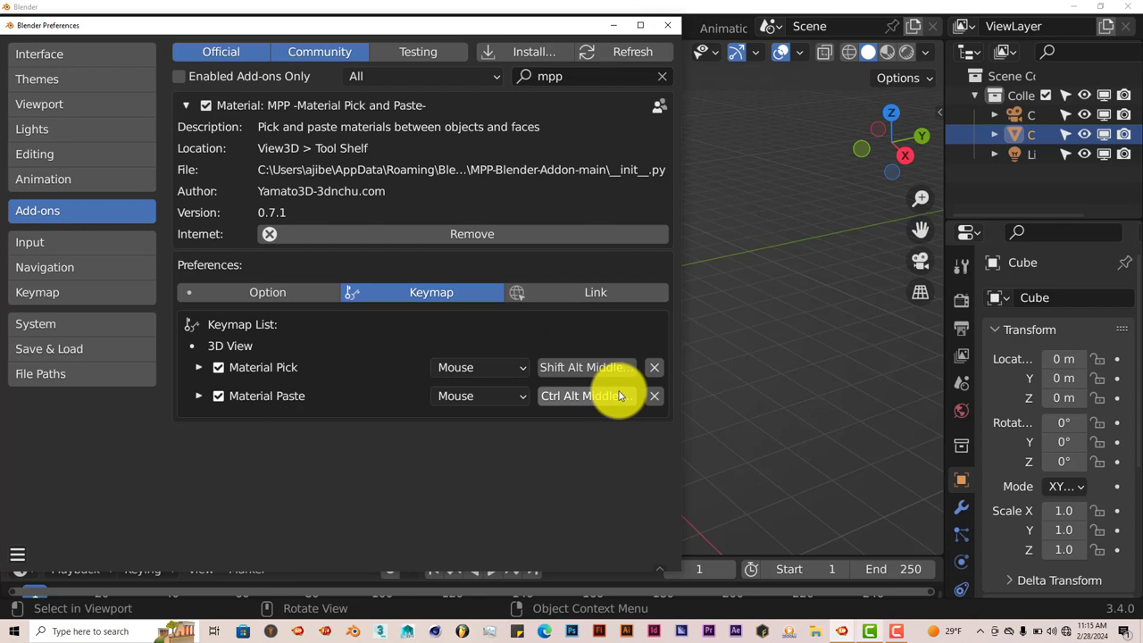
{"action": "left_click", "coordinate": [666, 25]}
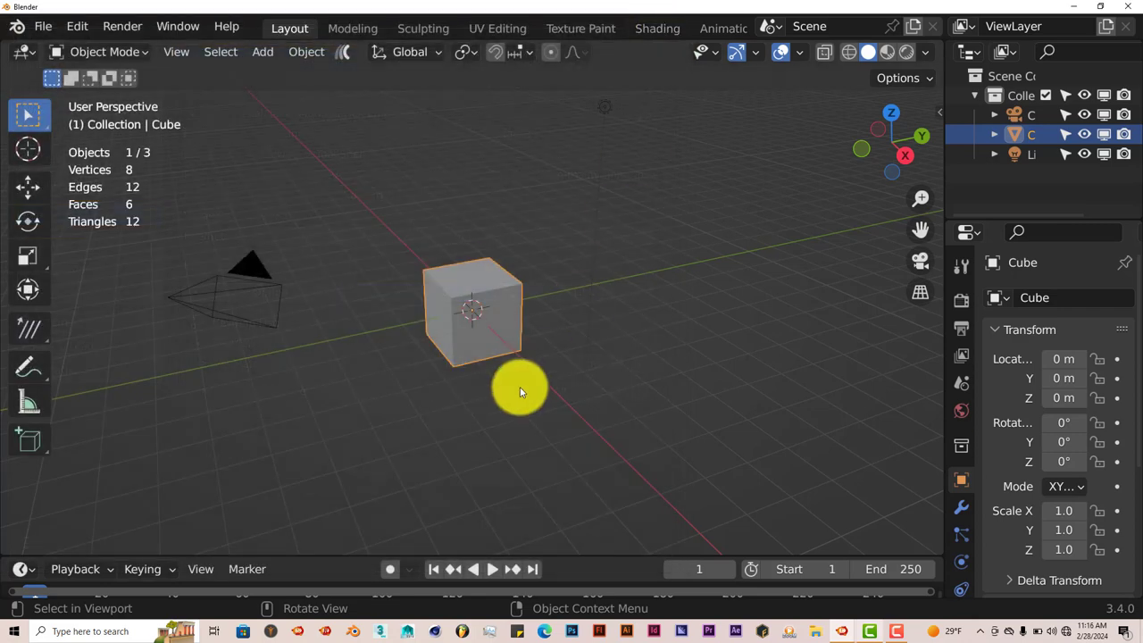
- Add a second mesh cube, Cube.001, and move it along Y to 6.4 m
{"action": "mouse_move", "coordinate": [519, 387]}
{"action": "middle_mouse_down"}
{"action": "mouse_move", "coordinate": [508, 350]}
{"action": "mouse_move", "coordinate": [506, 373]}
{"action": "middle_mouse_up"}
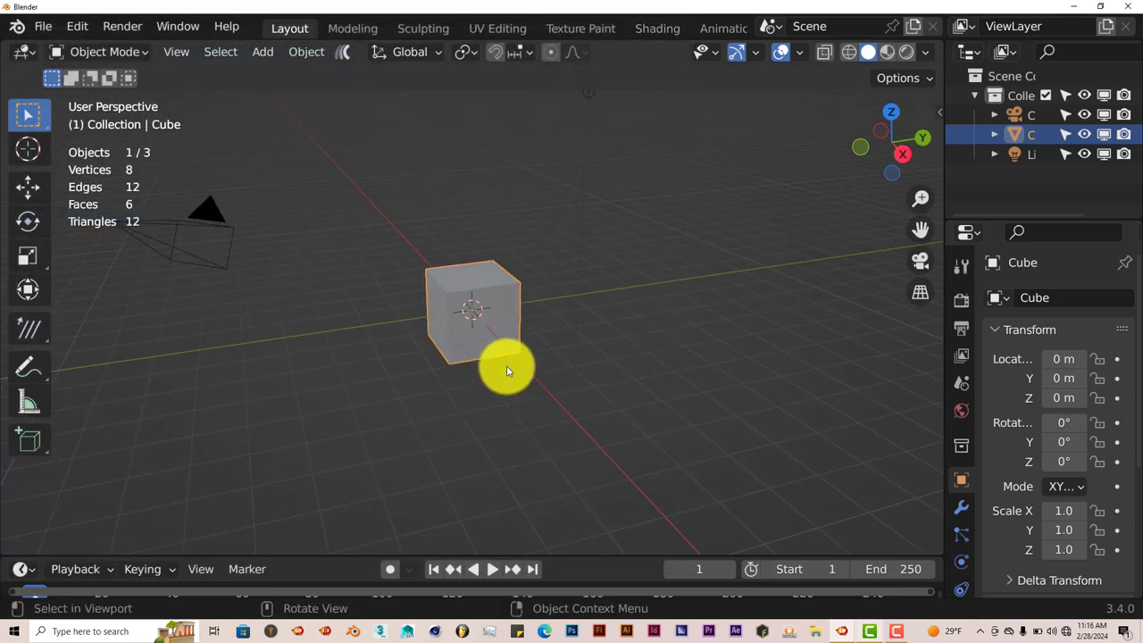
{"action": "key", "text": "shift+a"}
{"action": "mouse_move", "coordinate": [517, 235]}
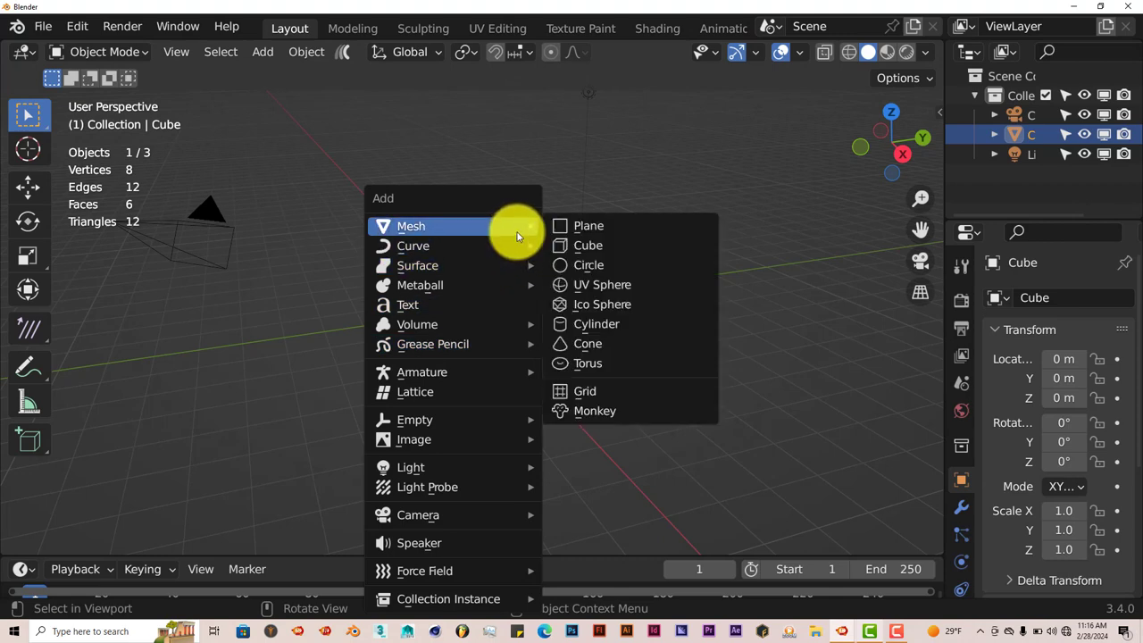
{"action": "left_click", "coordinate": [588, 245]}
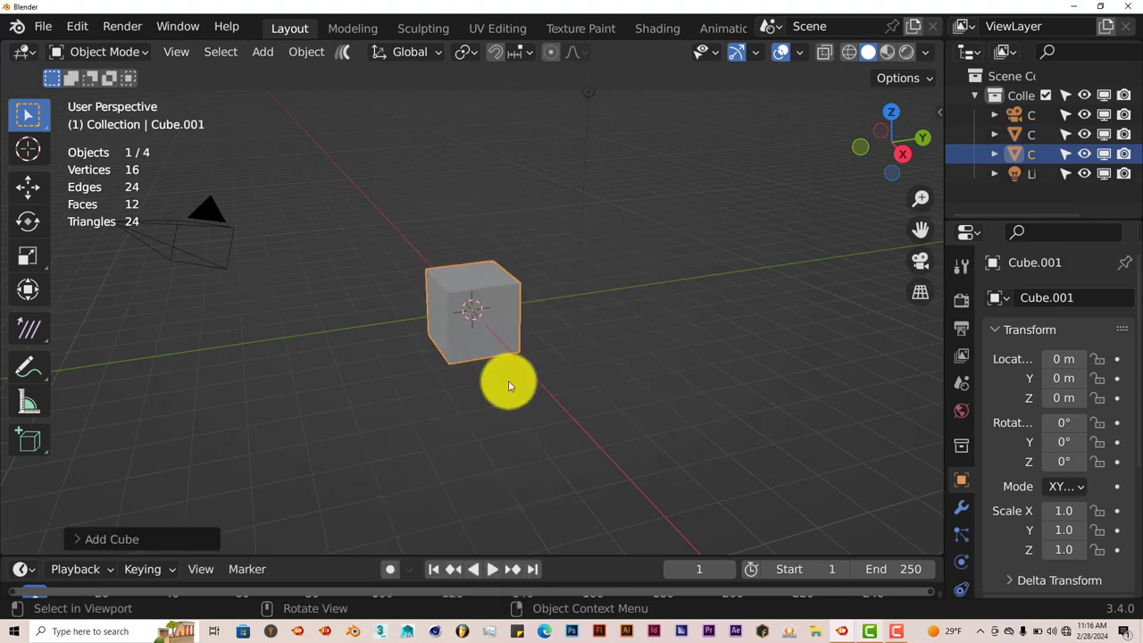
{"action": "left_click", "coordinate": [27, 190]}
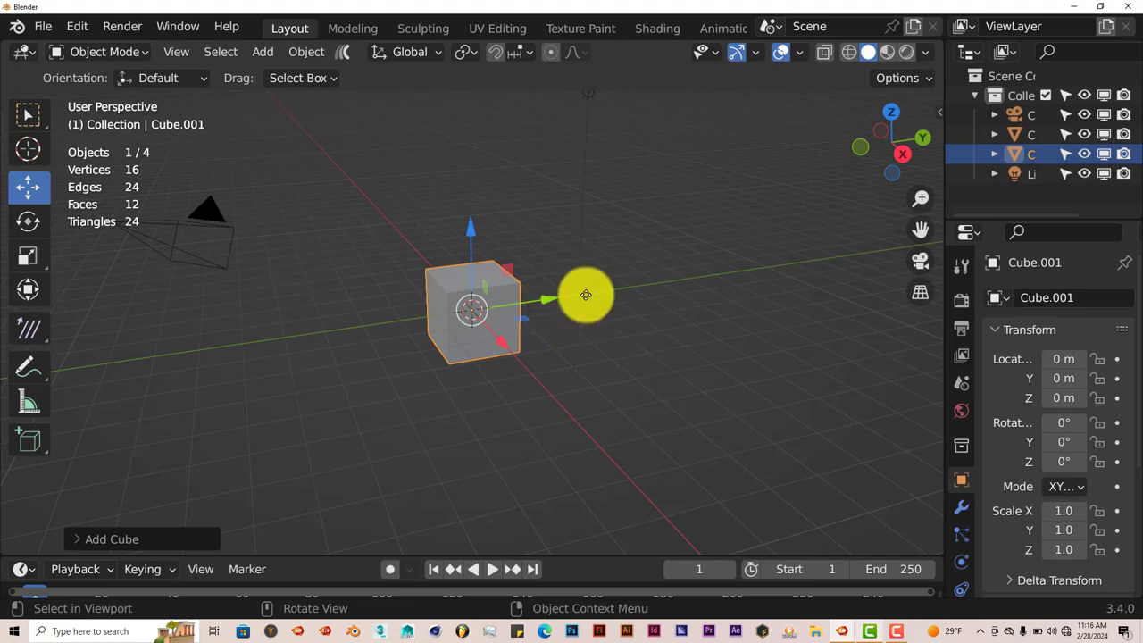
{"action": "left_click_drag", "start_coordinate": [586, 295], "coordinate": [753, 258]}
{"action": "middle_click_drag", "start_coordinate": [620, 408], "coordinate": [527, 423]}
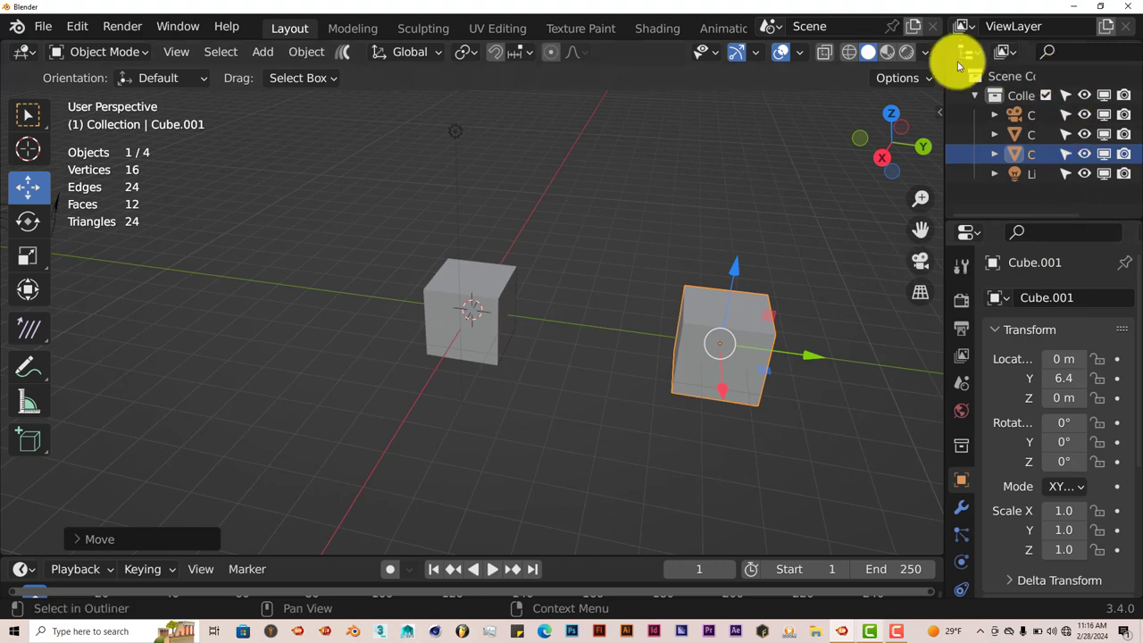
- Switch to Rendered shading and give Cube.001 a new red material, Material.001
{"action": "left_click", "coordinate": [906, 52]}
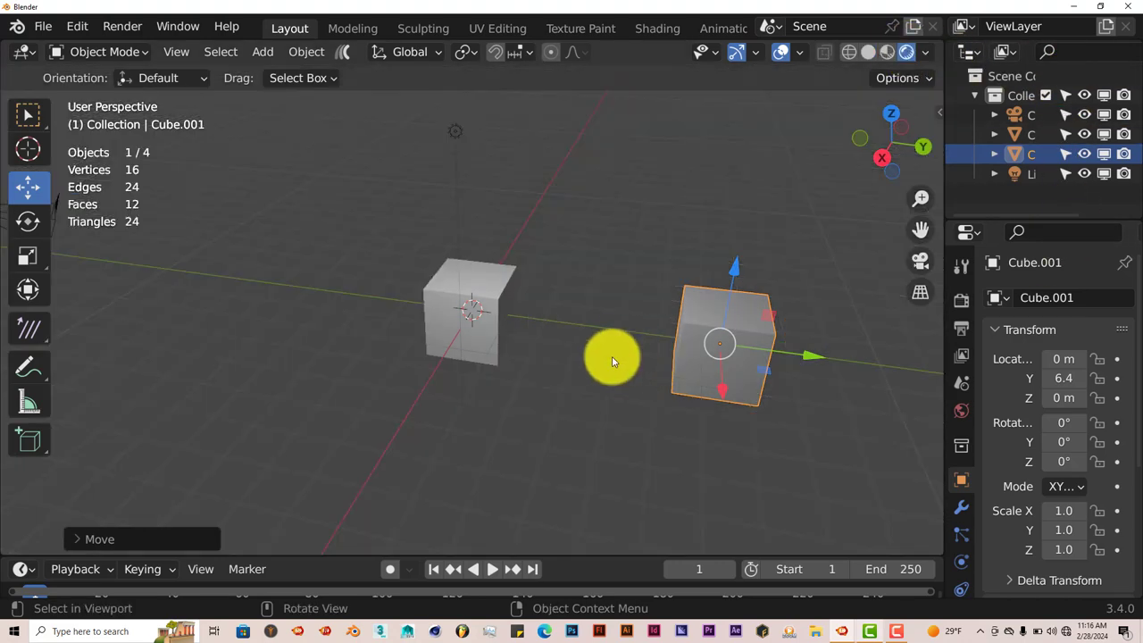
{"action": "scroll", "coordinate": [964, 496], "scroll_direction": "down", "scroll_amount": 3}
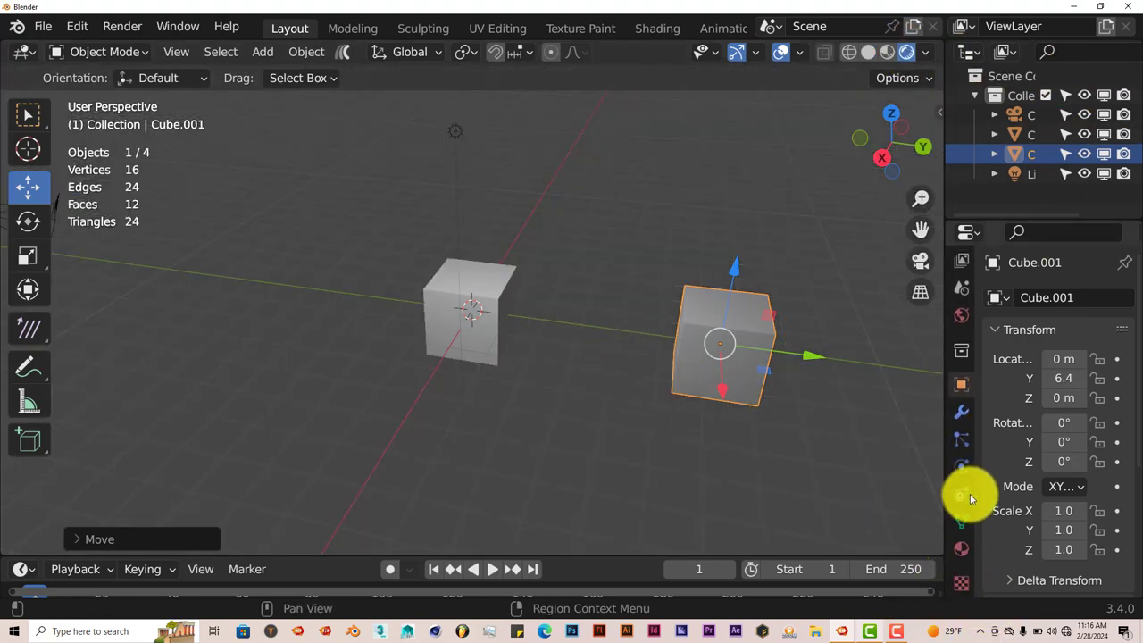
{"action": "scroll", "coordinate": [963, 554], "scroll_direction": "down", "scroll_amount": 1}
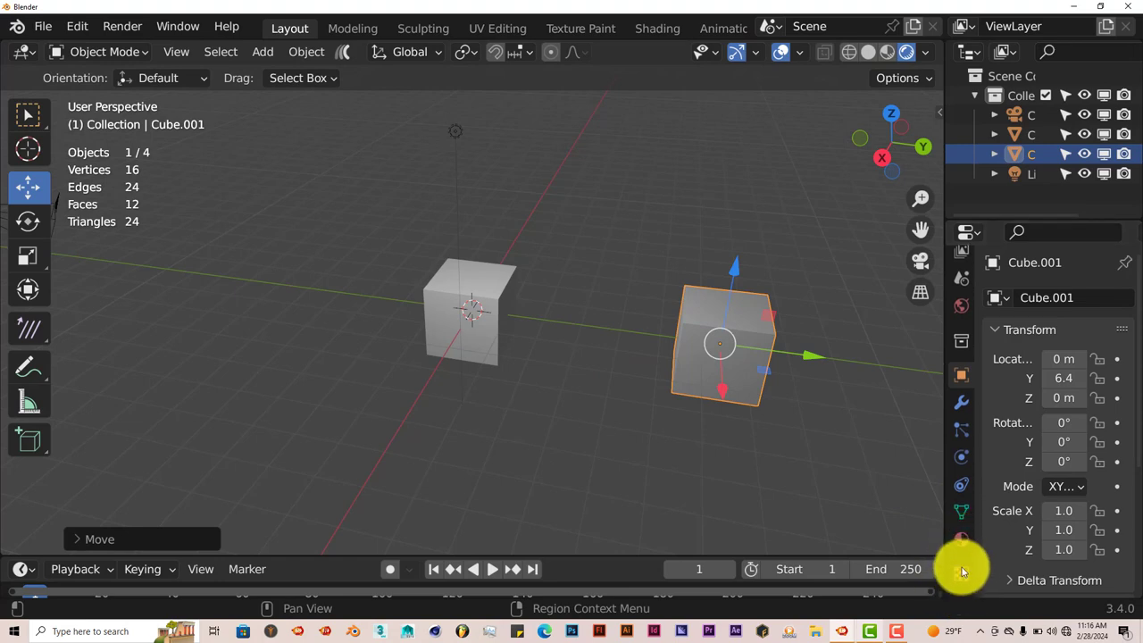
{"action": "left_click", "coordinate": [962, 539]}
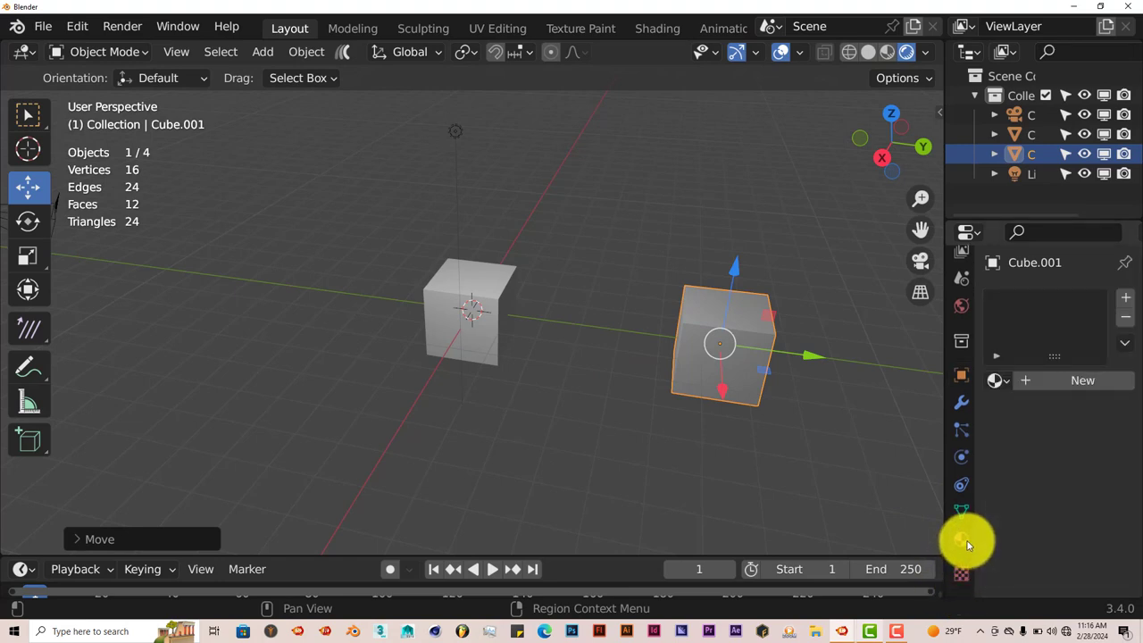
{"action": "left_click", "coordinate": [1059, 383]}
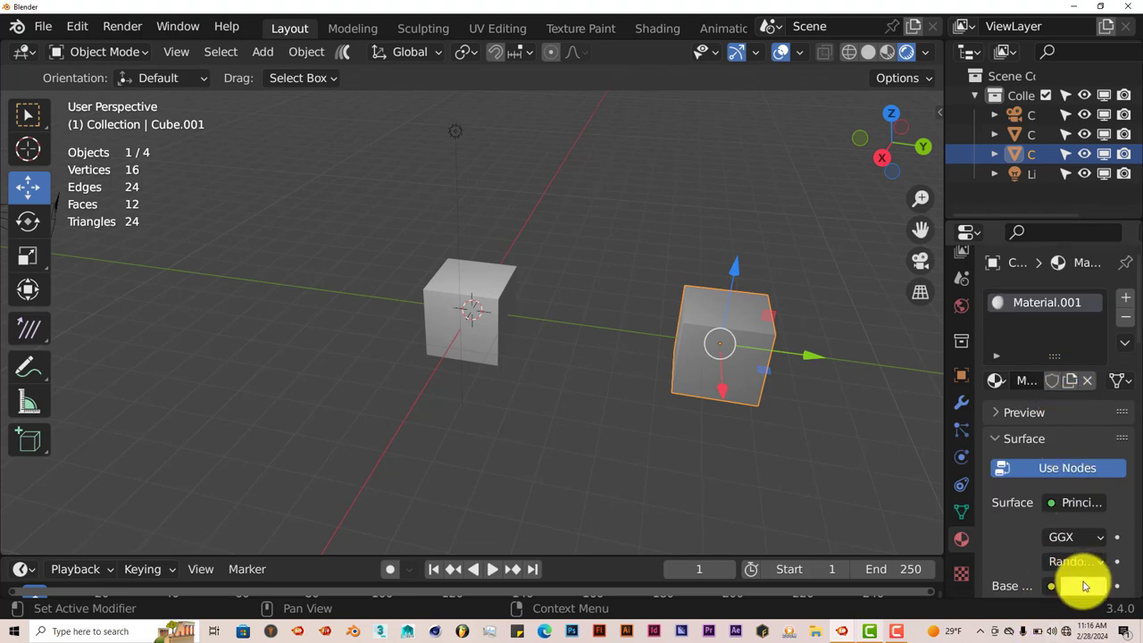
{"action": "left_click", "coordinate": [1083, 586]}
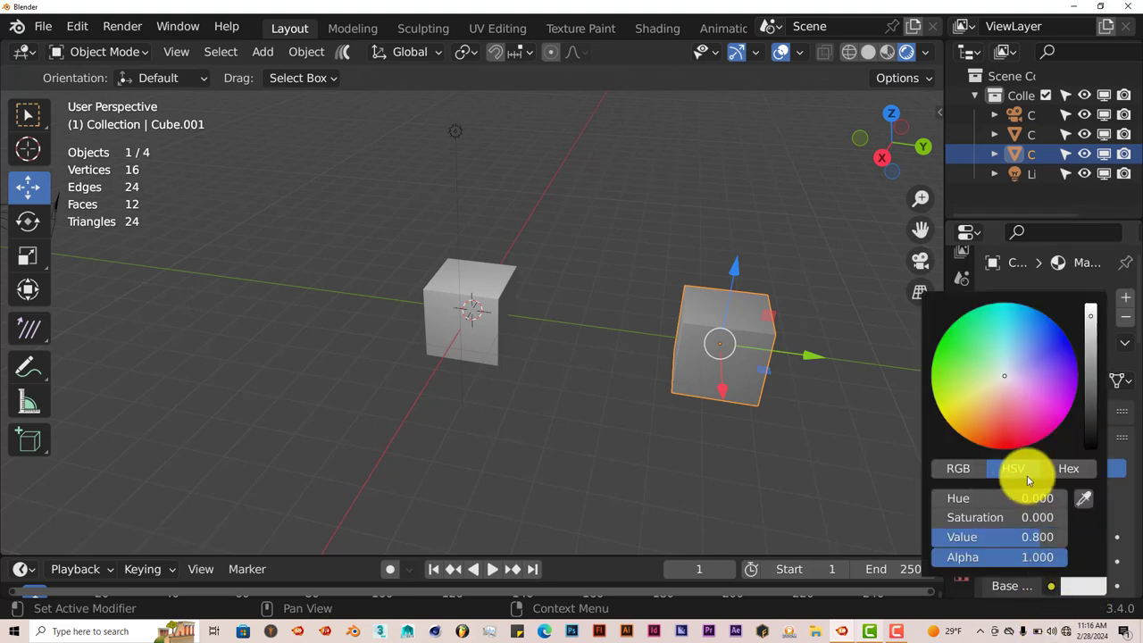
{"action": "left_click", "coordinate": [1011, 449]}
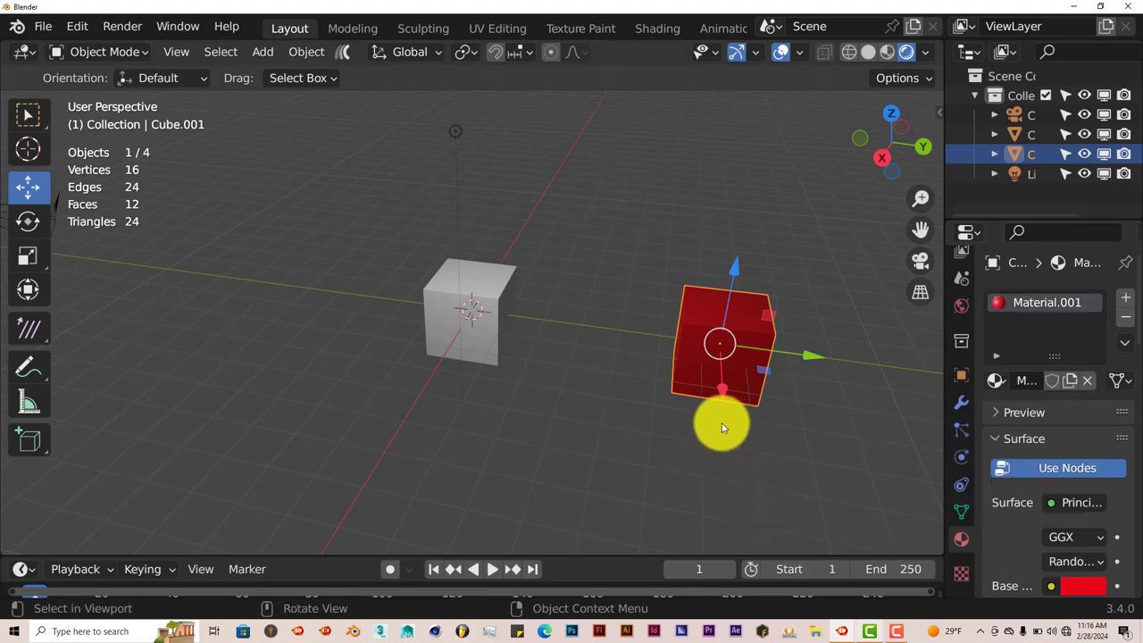
- Use MPP to pick Material.001 from the red cube and paste it onto the white cube
{"action": "key", "text": "shift"}
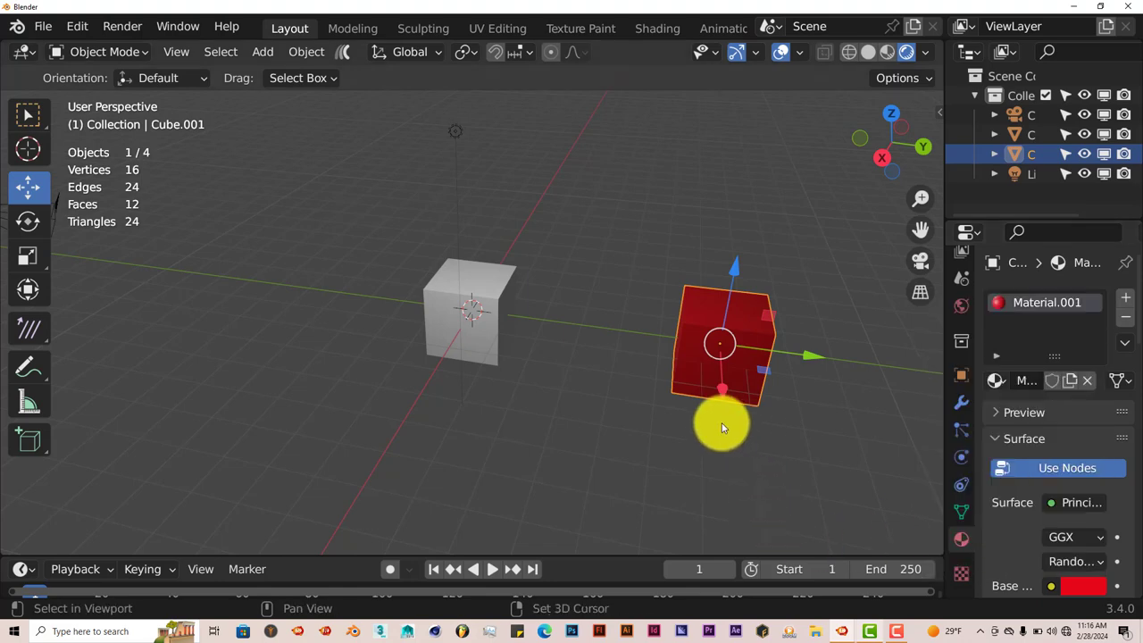
{"action": "middle_click", "coordinate": [739, 379], "text": "ctrl+shift"}
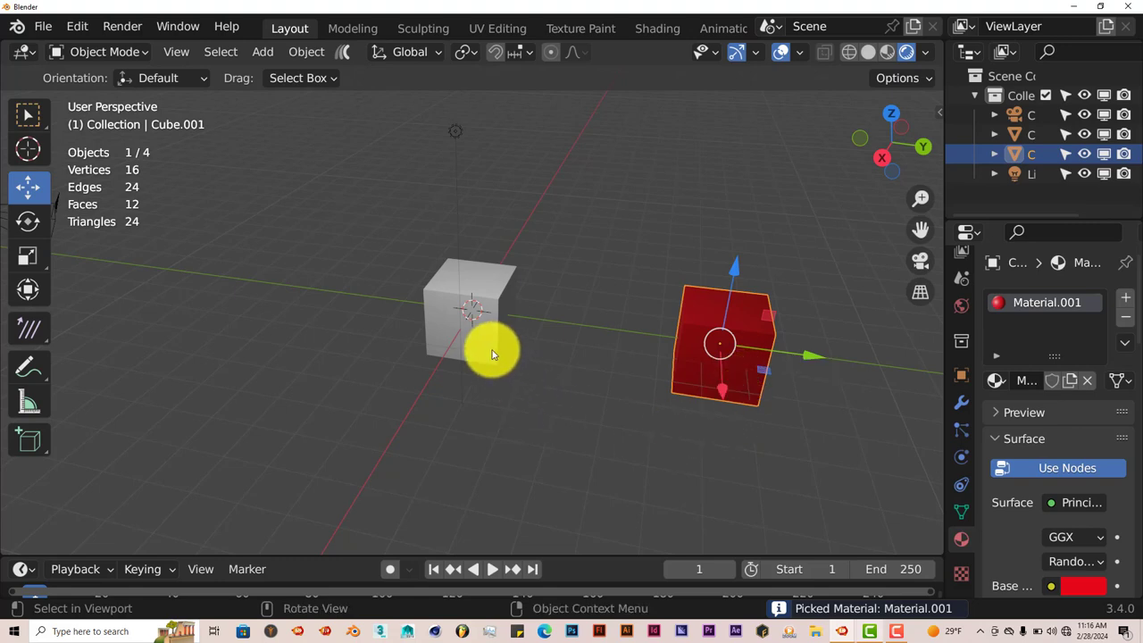
{"action": "key", "text": "ctrl+shift"}
{"action": "middle_click", "coordinate": [492, 307], "text": "ctrl+shift"}
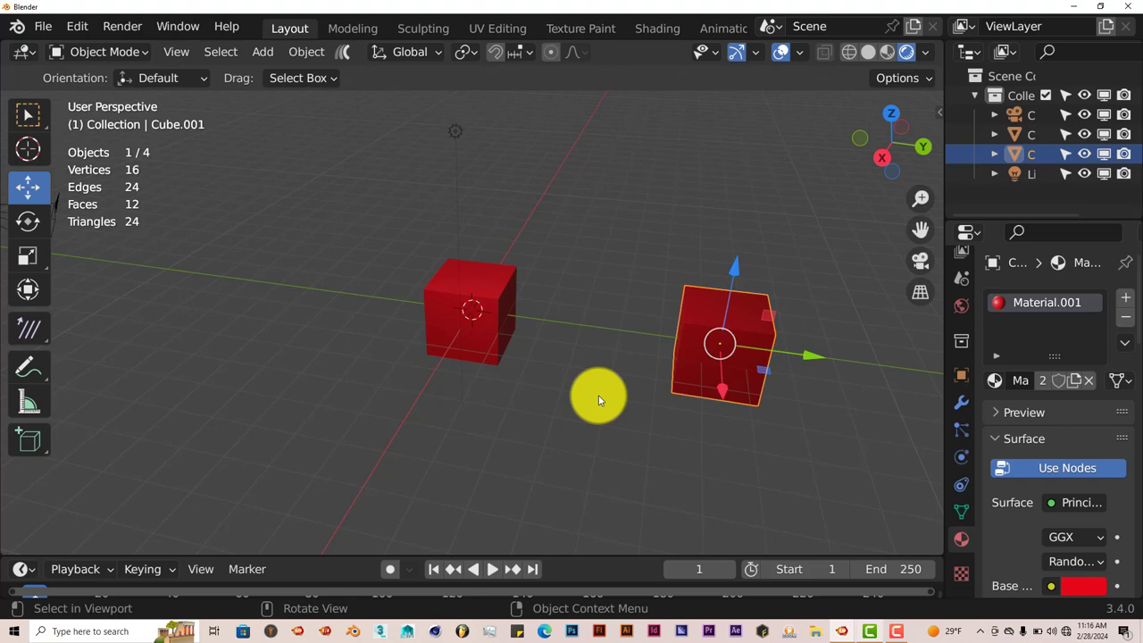
- Add Cube.002 and move it along X to sit behind the red cube
{"action": "mouse_move", "coordinate": [595, 396]}
{"action": "middle_mouse_down"}
{"action": "mouse_move", "coordinate": [620, 454]}
{"action": "mouse_move", "coordinate": [615, 401]}
{"action": "middle_mouse_up"}
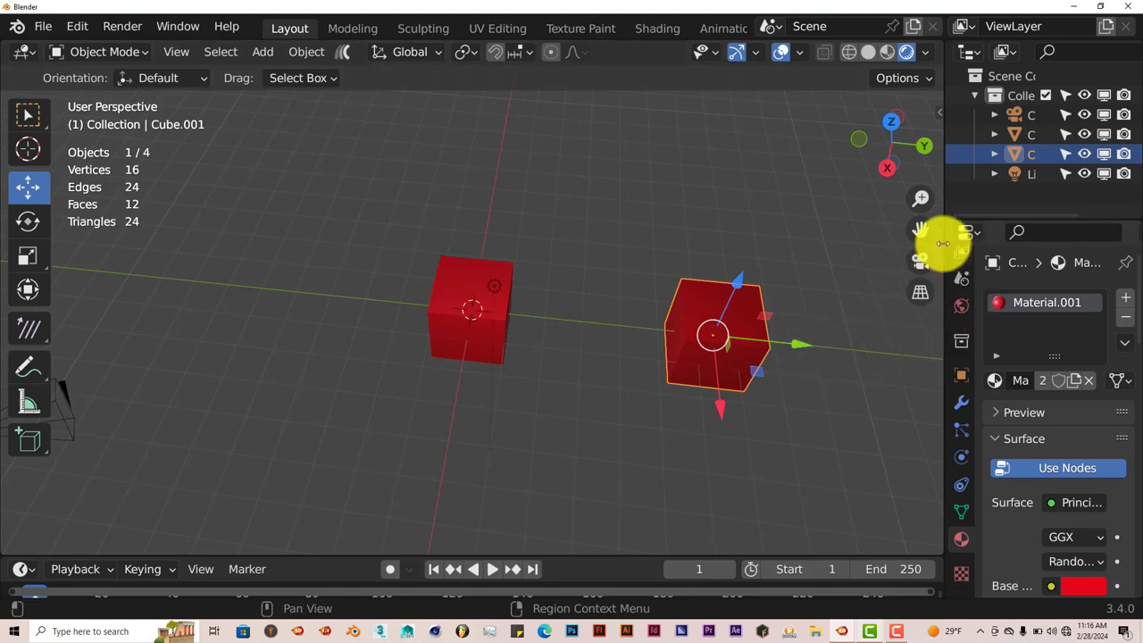
{"action": "left_click_drag", "start_coordinate": [914, 235], "coordinate": [904, 299]}
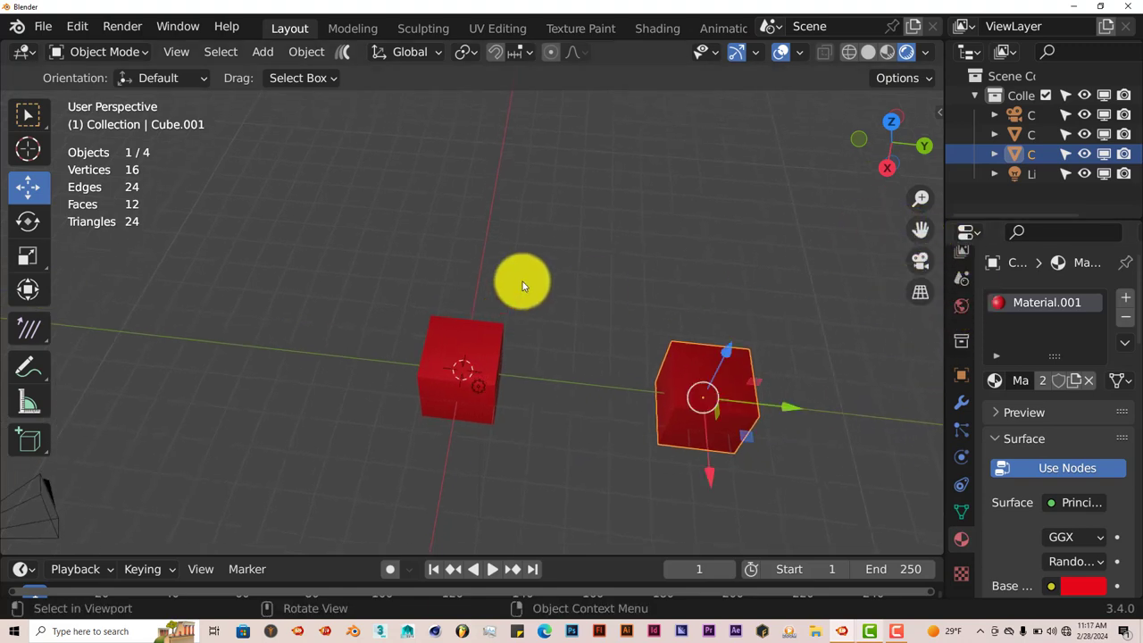
{"action": "key", "text": "shift+a"}
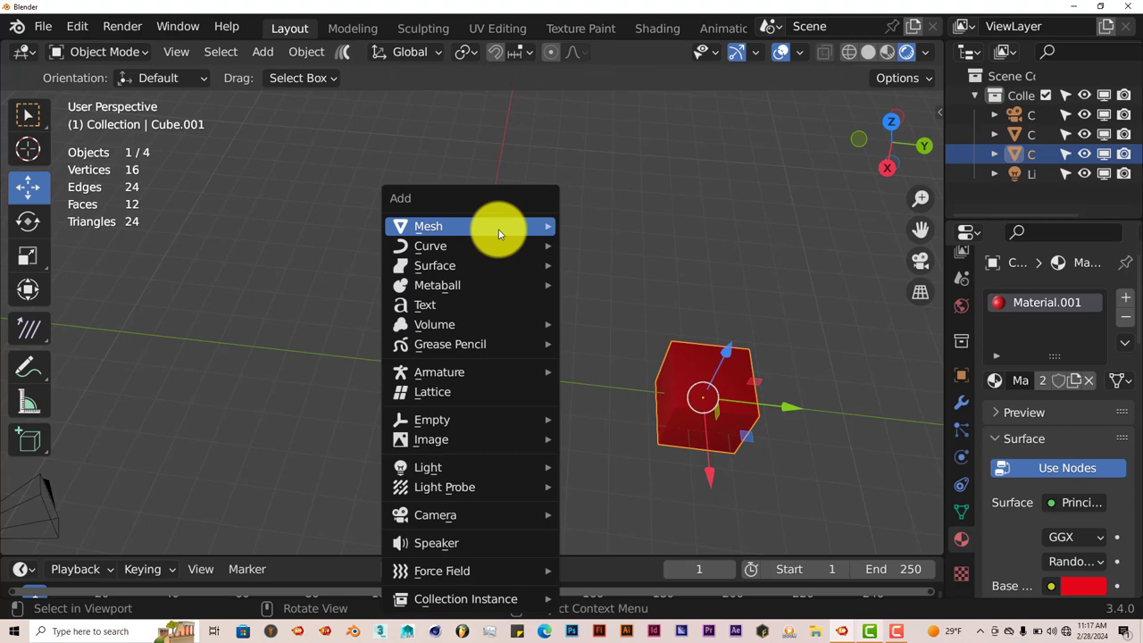
{"action": "mouse_move", "coordinate": [497, 225]}
{"action": "left_click", "coordinate": [606, 248]}
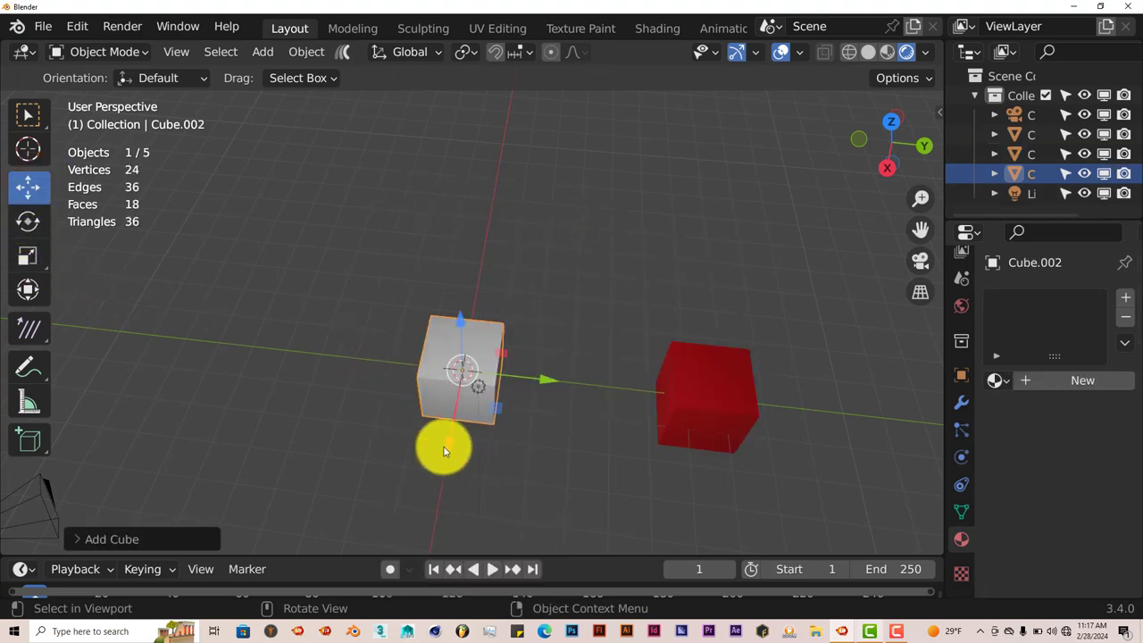
{"action": "left_click_drag", "start_coordinate": [442, 446], "coordinate": [460, 287]}
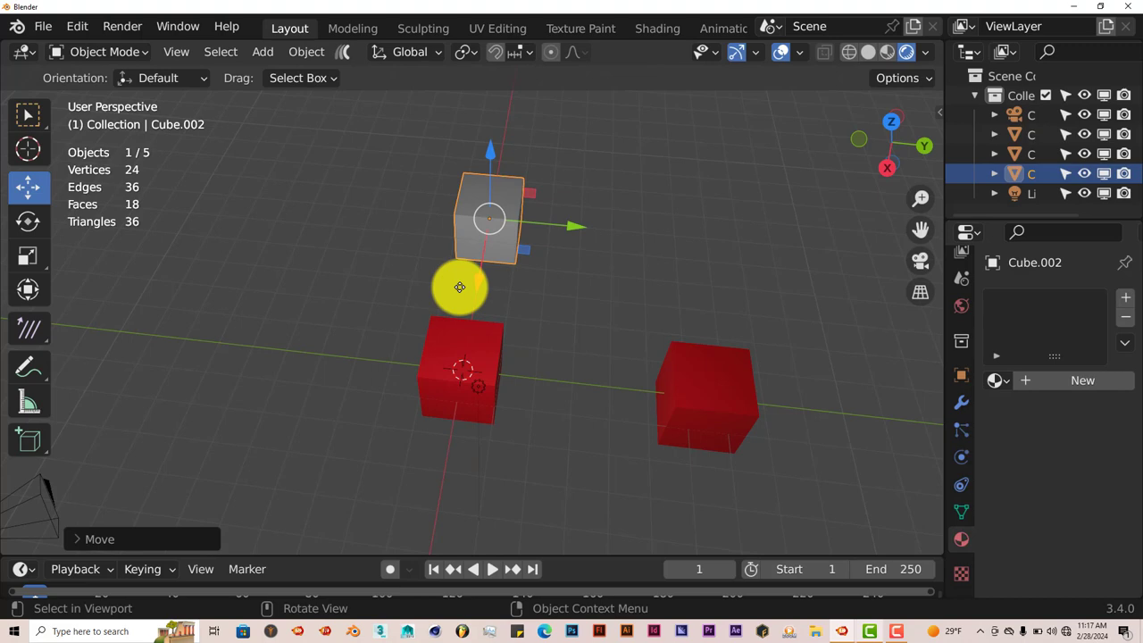
- Add Cube.003 and move it left along Y beside the red cubes
{"action": "key", "text": "shift+a"}
{"action": "mouse_move", "coordinate": [460, 226]}
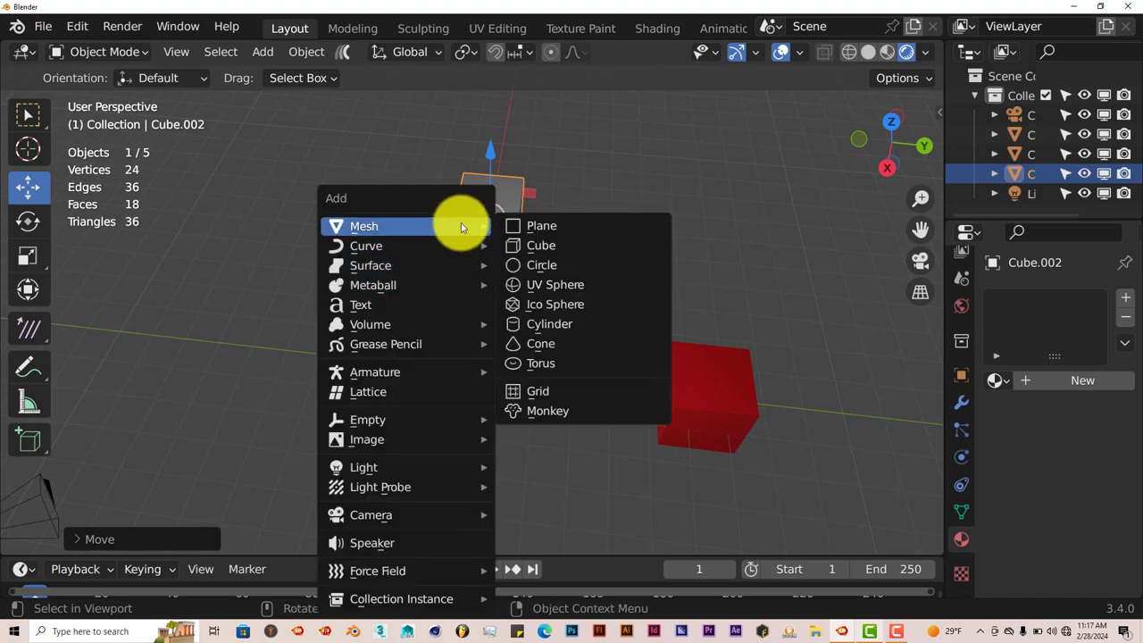
{"action": "left_click", "coordinate": [552, 245]}
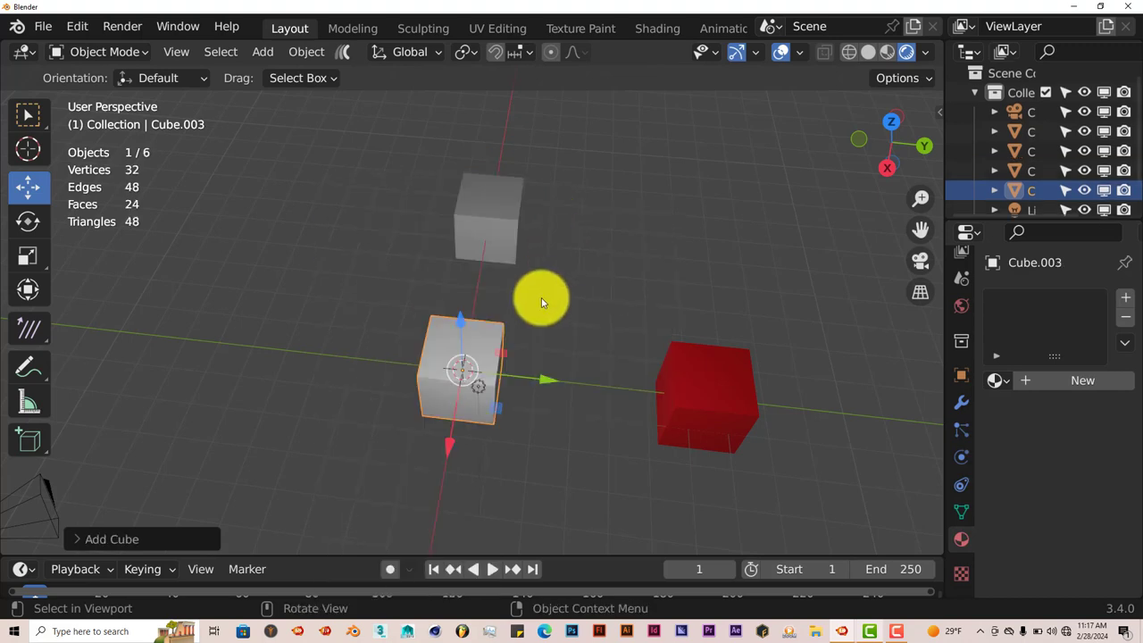
{"action": "left_click_drag", "start_coordinate": [551, 381], "coordinate": [329, 349]}
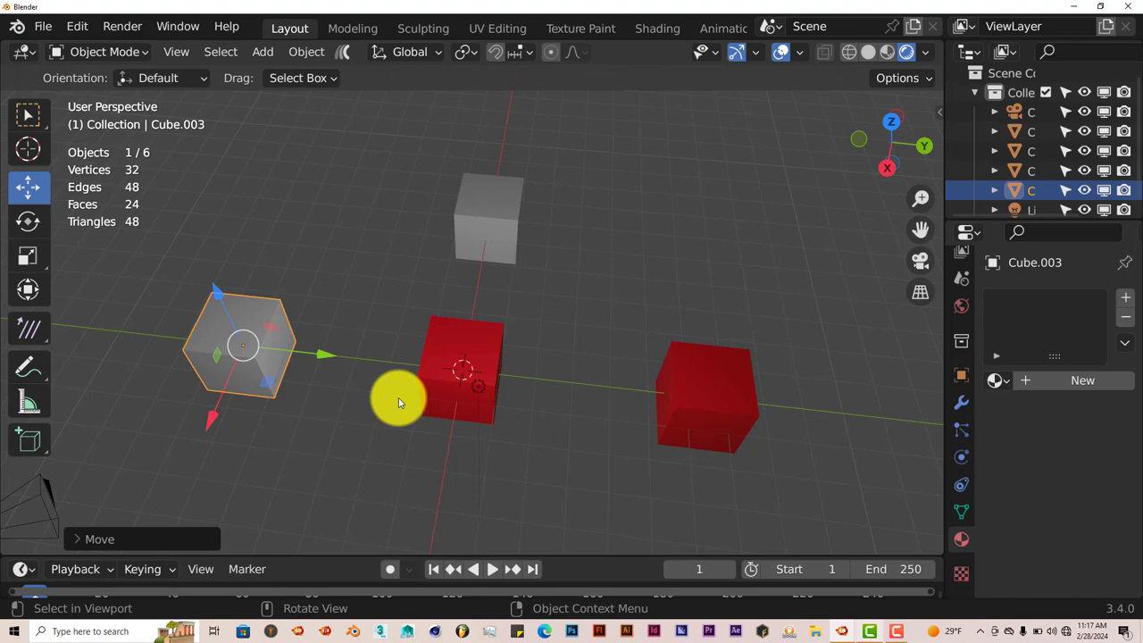
- Paste the red Material.001 onto the left cube and the far cube
{"action": "middle_click", "coordinate": [255, 298]}
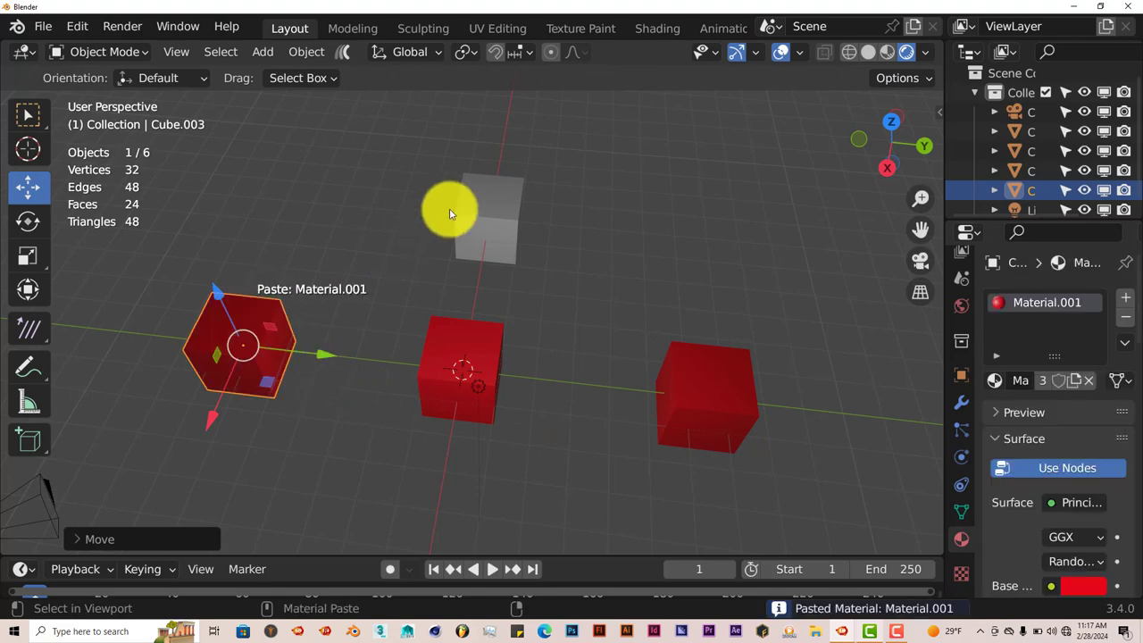
{"action": "middle_click", "coordinate": [485, 201]}
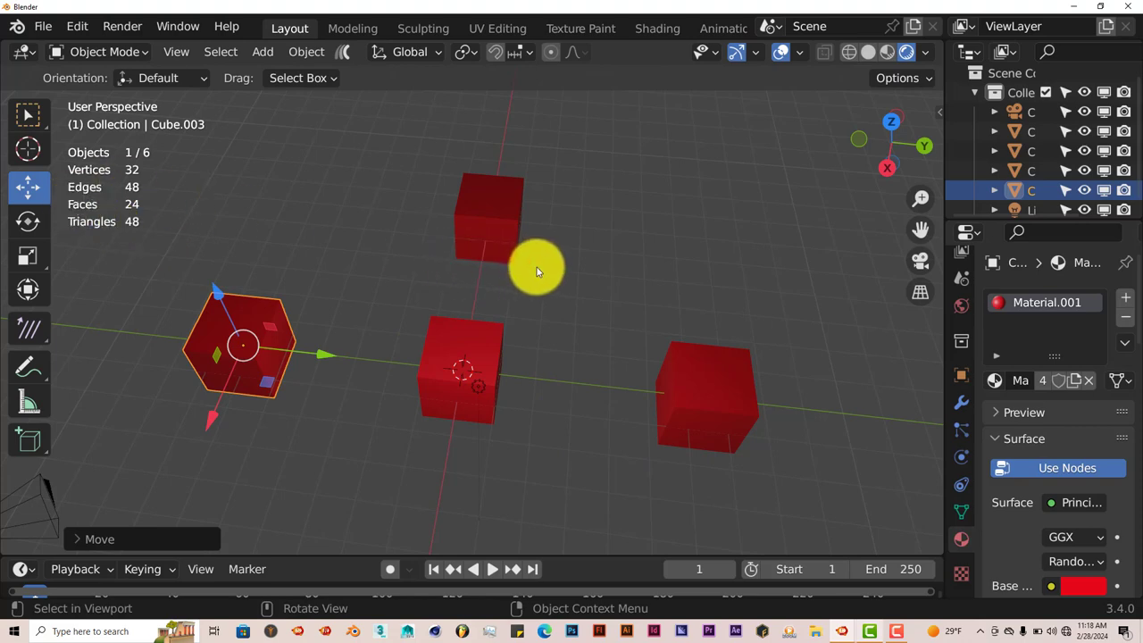
- Open the recent file mpp addon sample.blend, discarding the unsaved cube scene
{"action": "left_click", "coordinate": [40, 26]}
{"action": "mouse_move", "coordinate": [58, 84]}
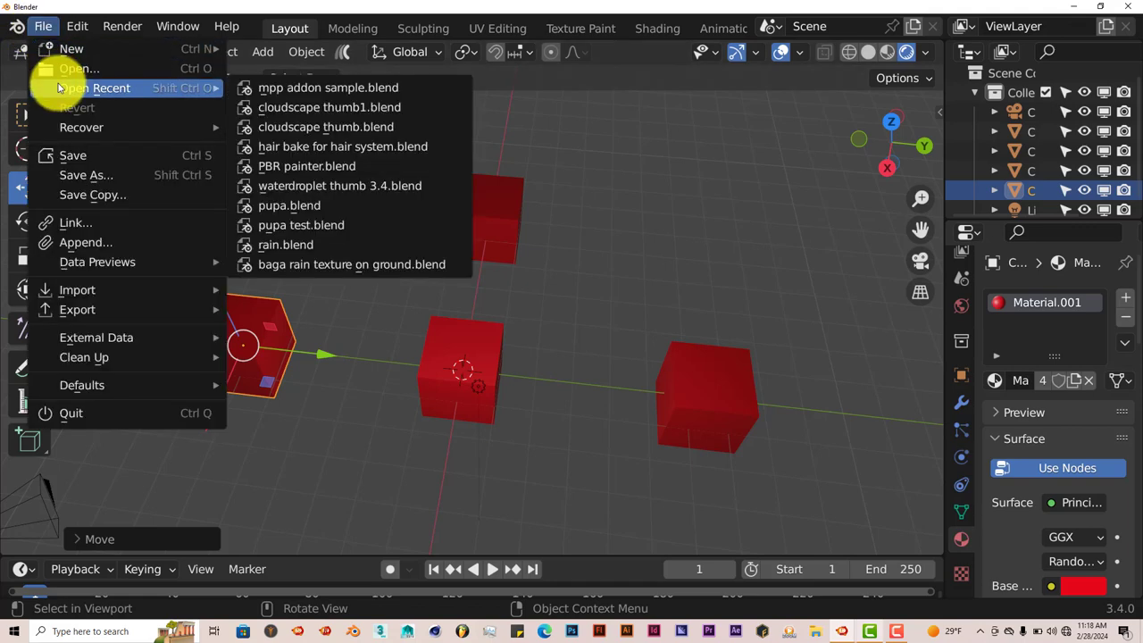
{"action": "left_click", "coordinate": [275, 86]}
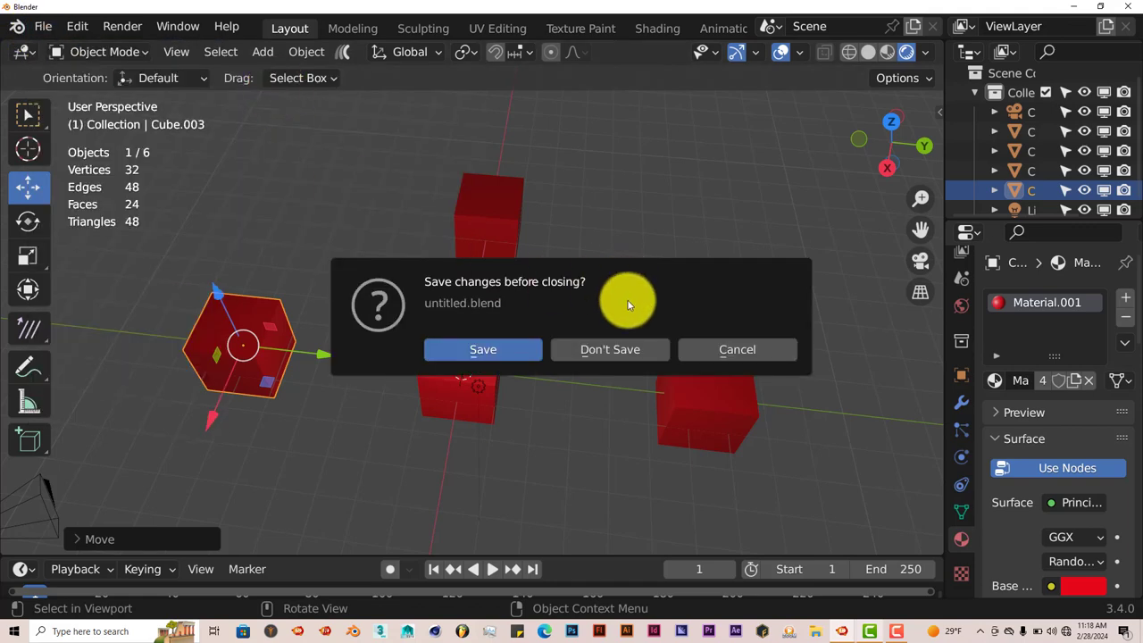
{"action": "left_click", "coordinate": [615, 349]}
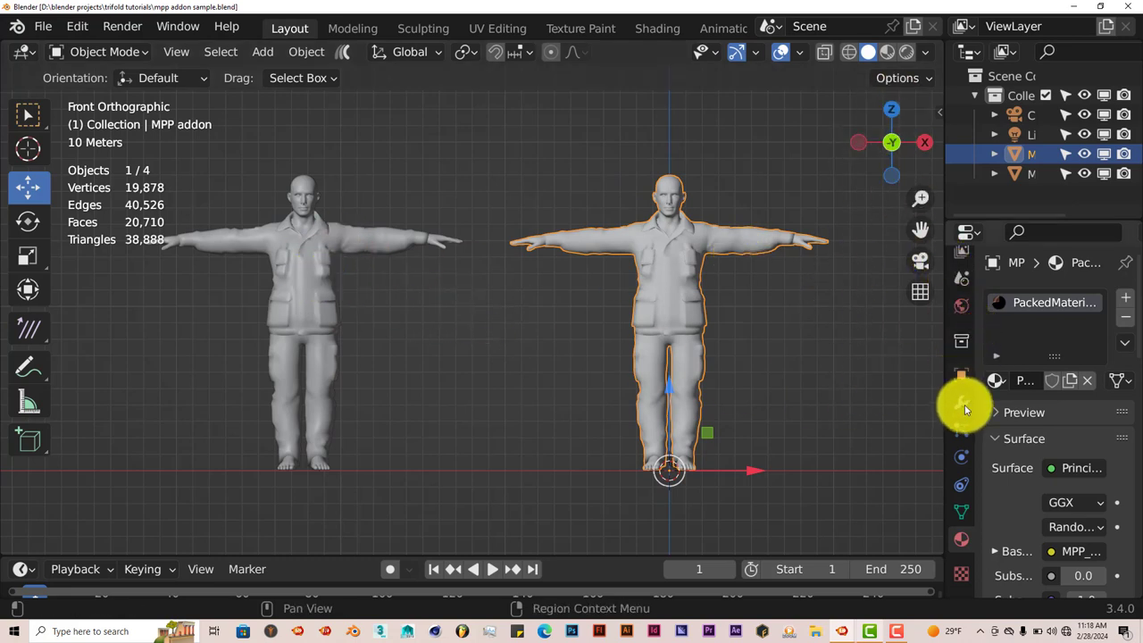
- Show the Render properties and switch the viewport to Rendered shading with Cycles
{"action": "scroll", "coordinate": [957, 313], "scroll_direction": "up", "scroll_amount": 3}
{"action": "left_click", "coordinate": [963, 267]}
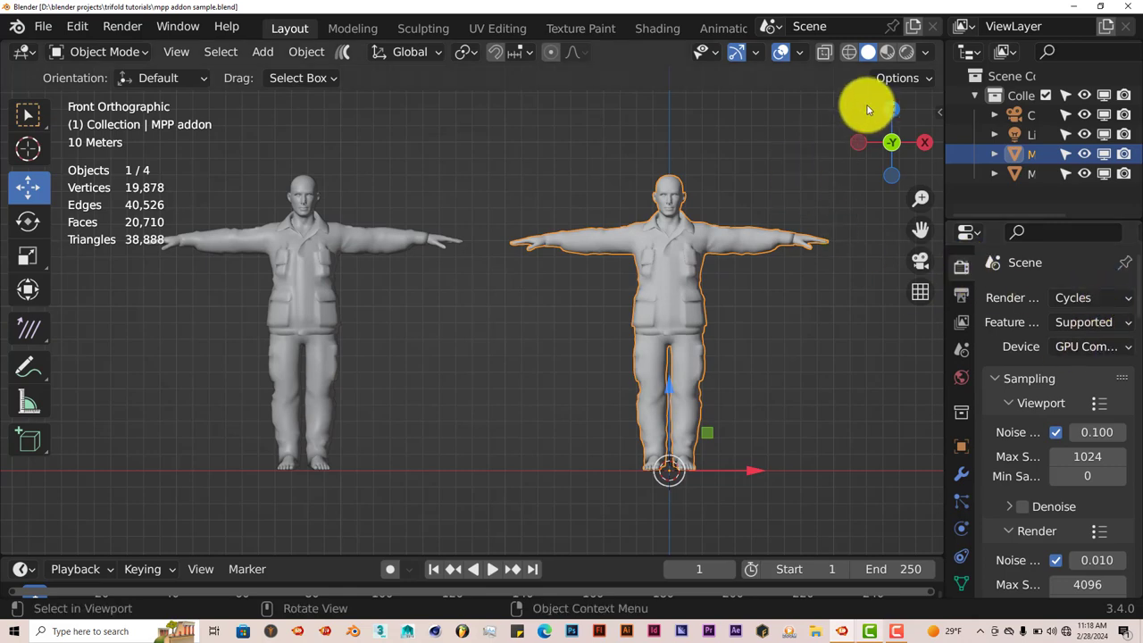
{"action": "left_click", "coordinate": [906, 52]}
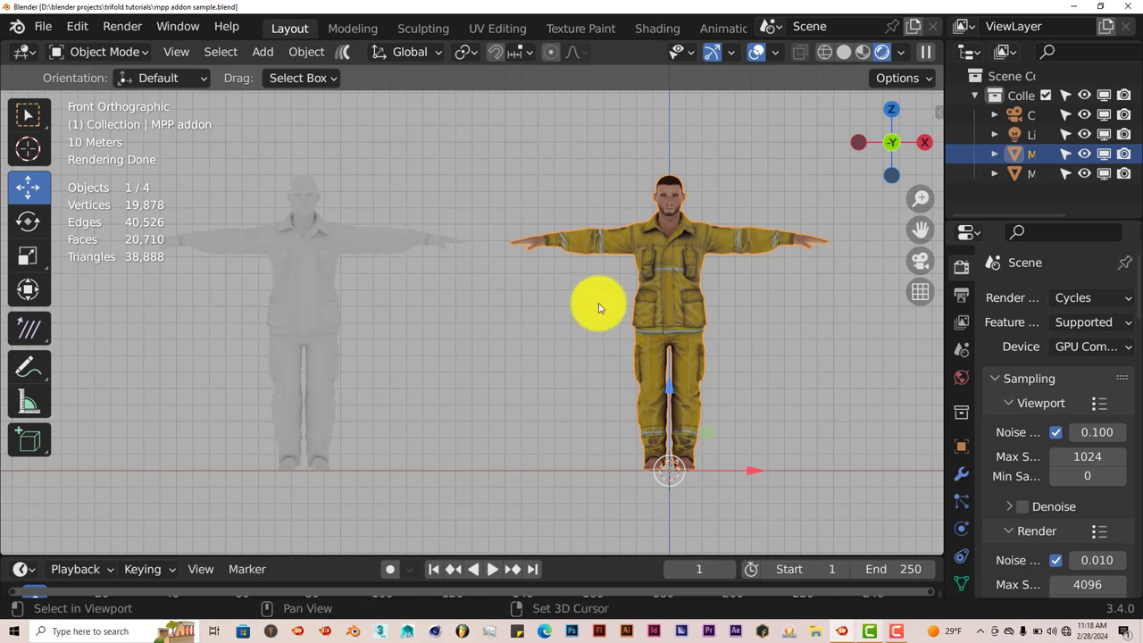
- Pick PackedMaterial0 from the uniformed right figure and paste it onto the grey left figure
{"action": "middle_click", "coordinate": [665, 297]}
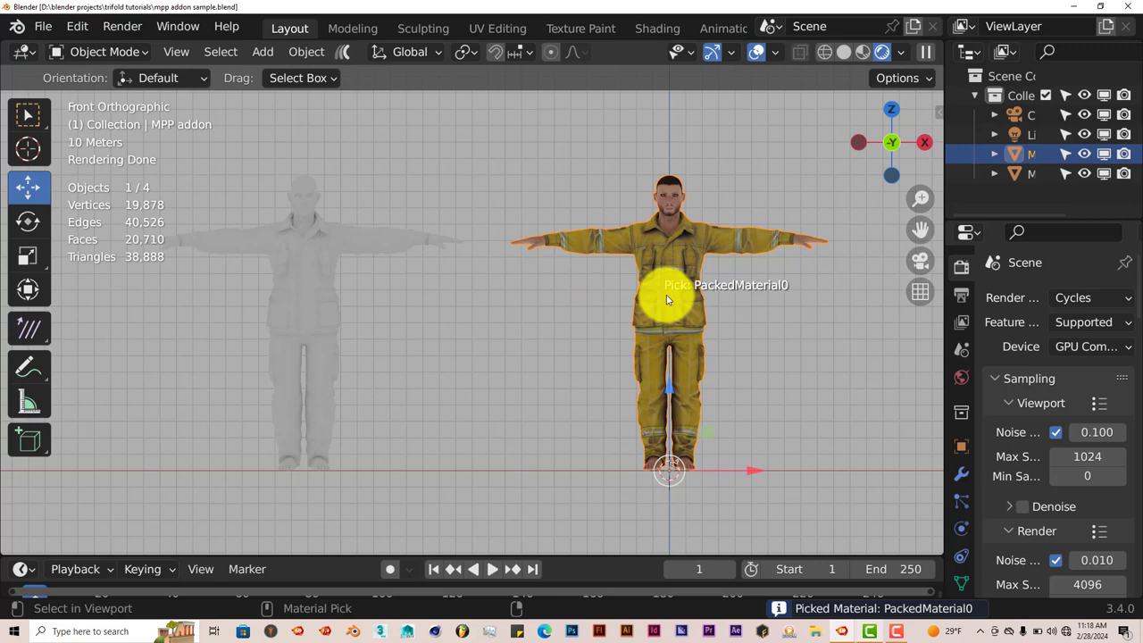
{"action": "middle_click", "coordinate": [317, 266], "text": "ctrl"}
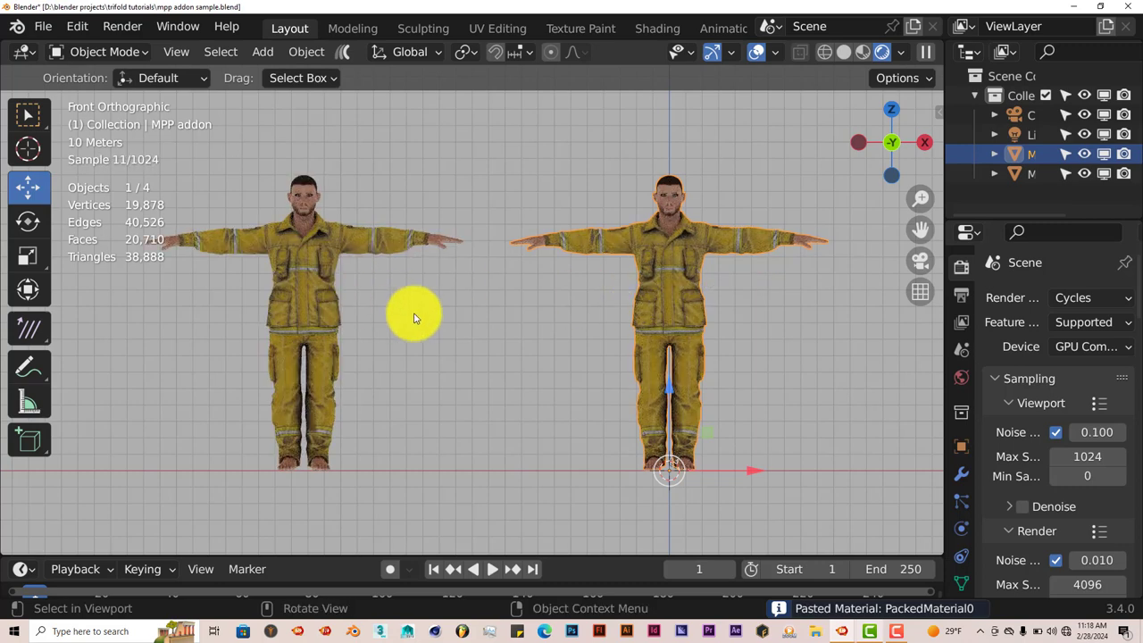